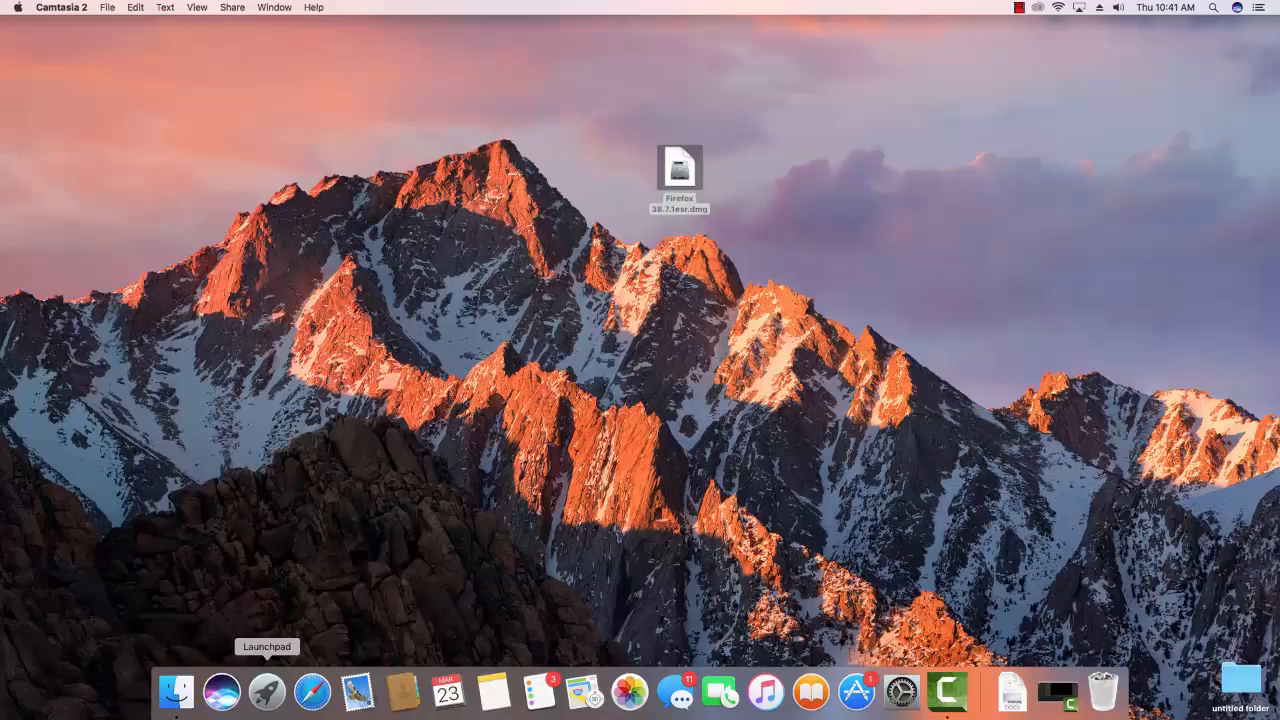
Launch Composer and authorize its changes by entering the account password.
click(266, 692)
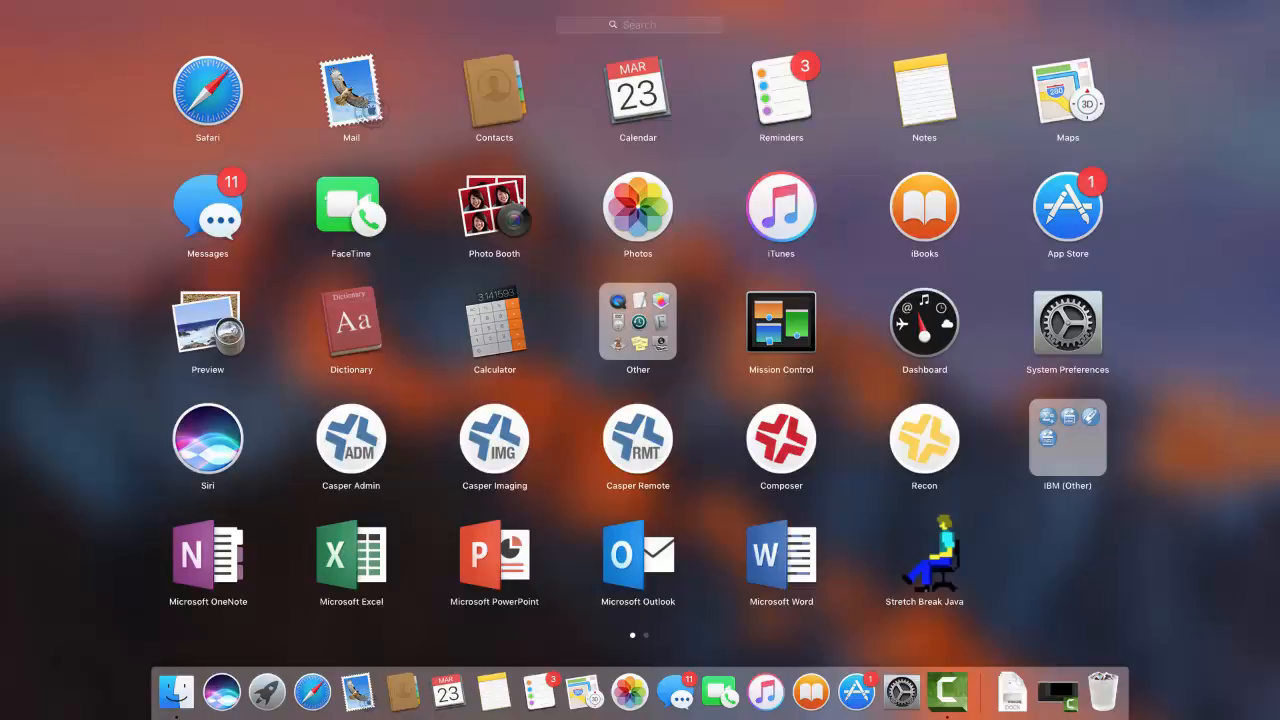
click(781, 438)
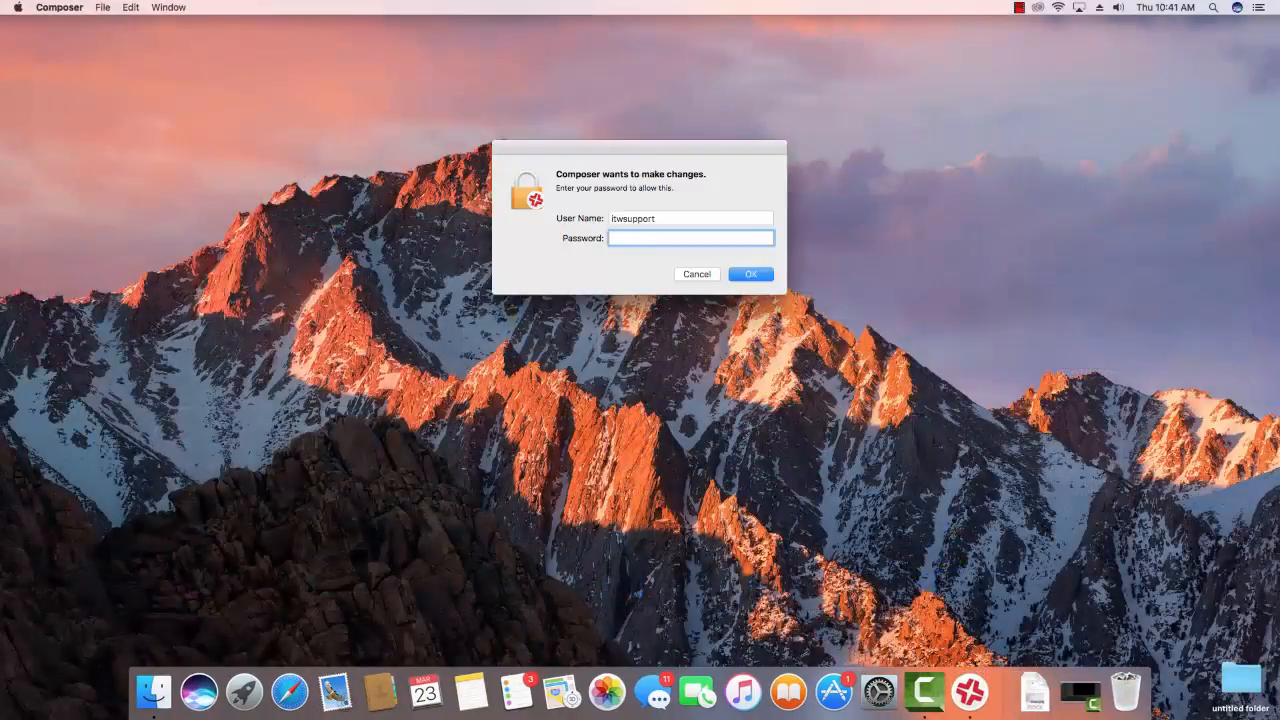
text(••••••••)
key(Return)
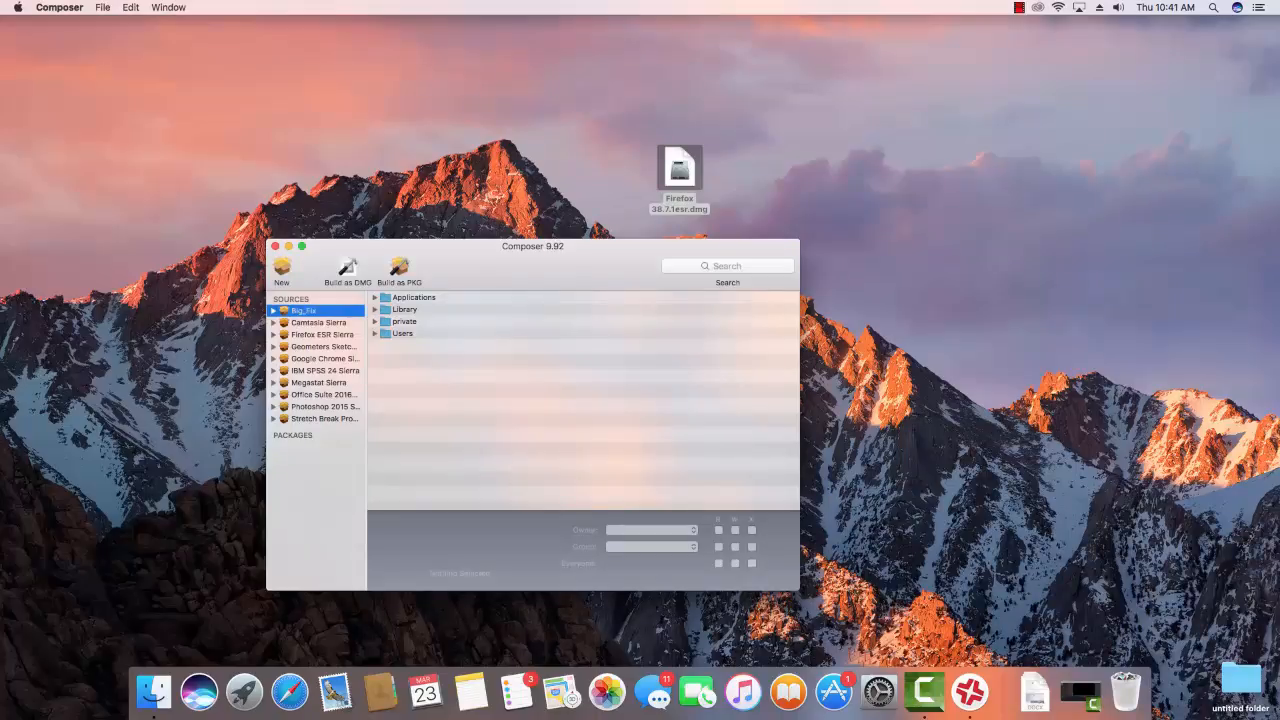
Start a new Normal Snapshot package named "Firefox 38.7.1 ESR Sierra".
click(282, 268)
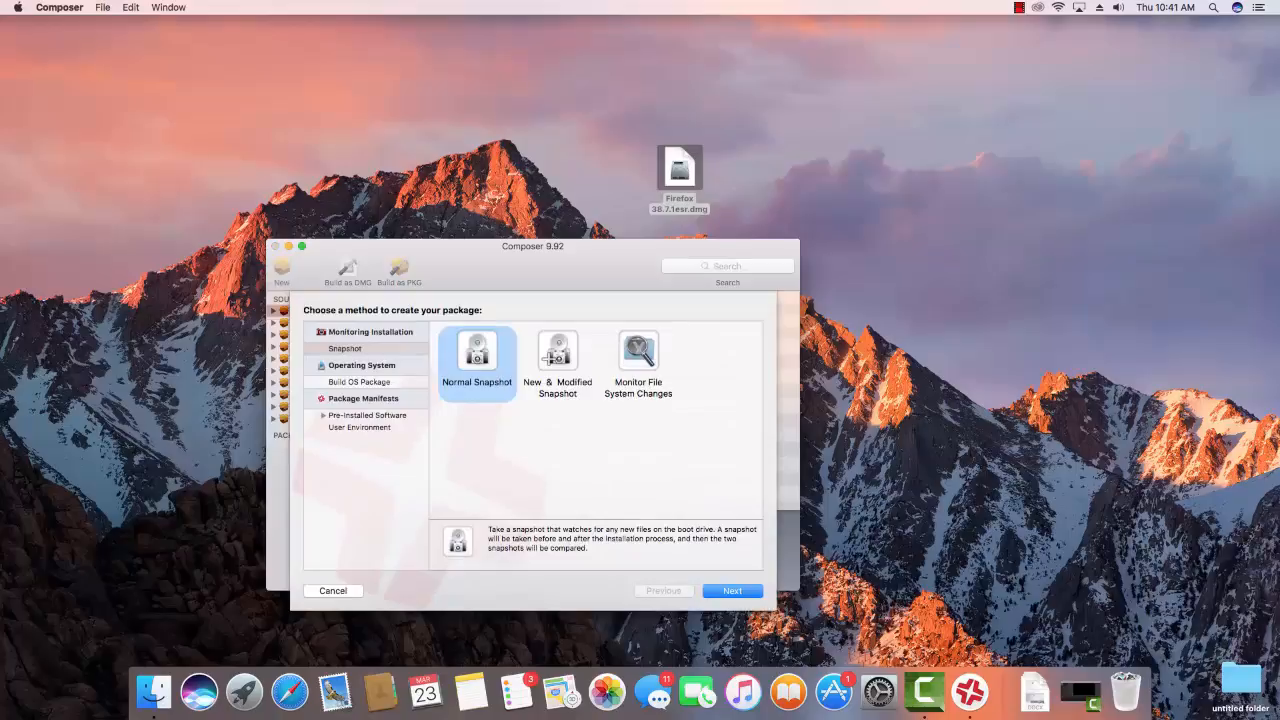
key(Return)
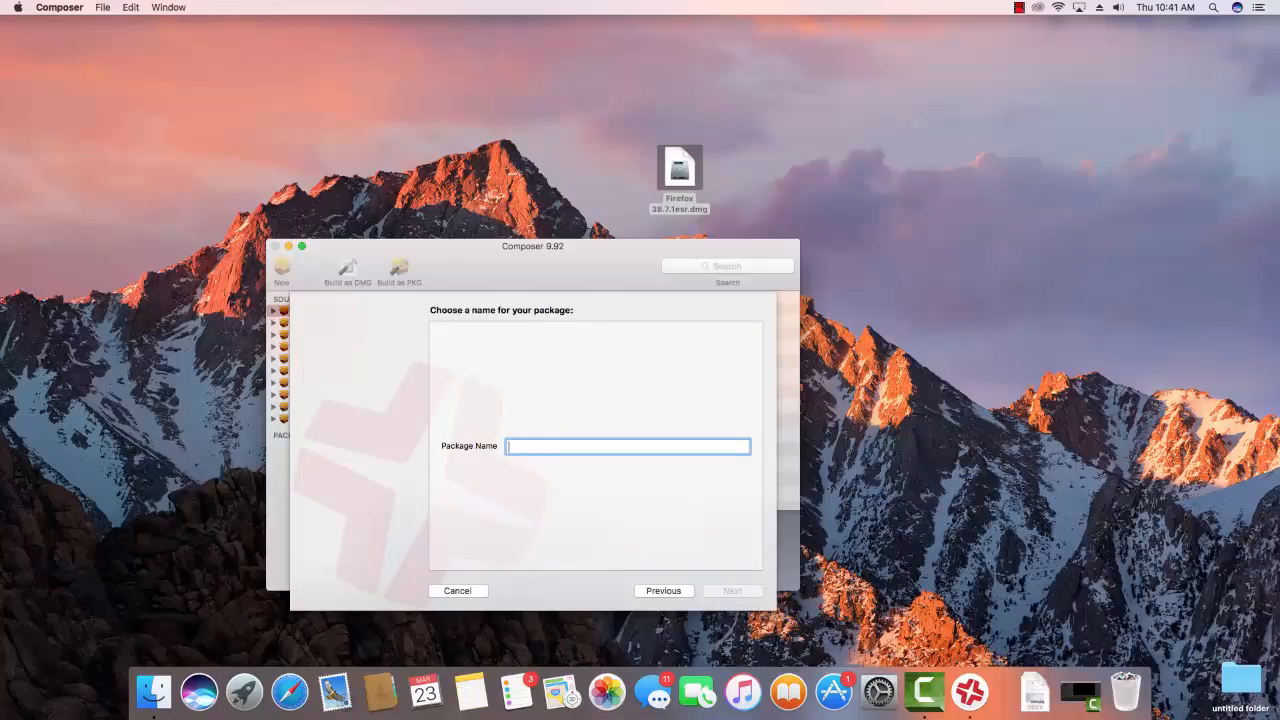
text(Firefo)
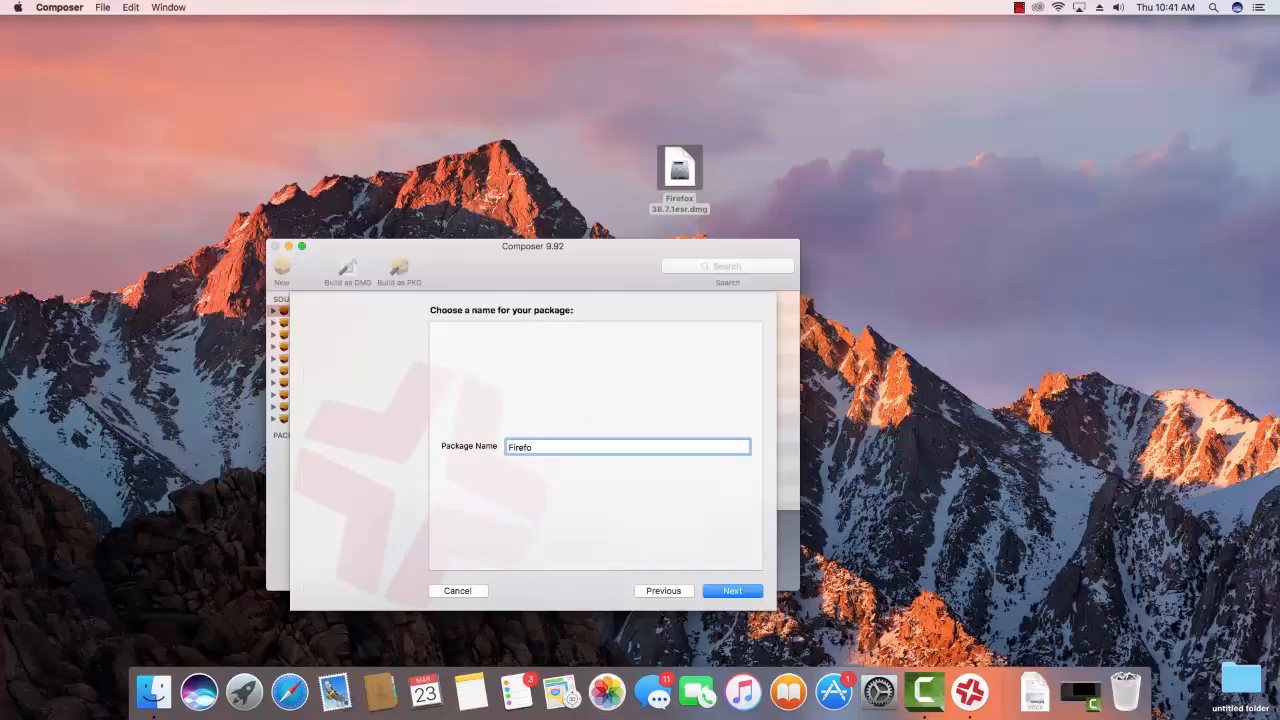
text(x 38.7.1 ESR Sierra)
key(Return)
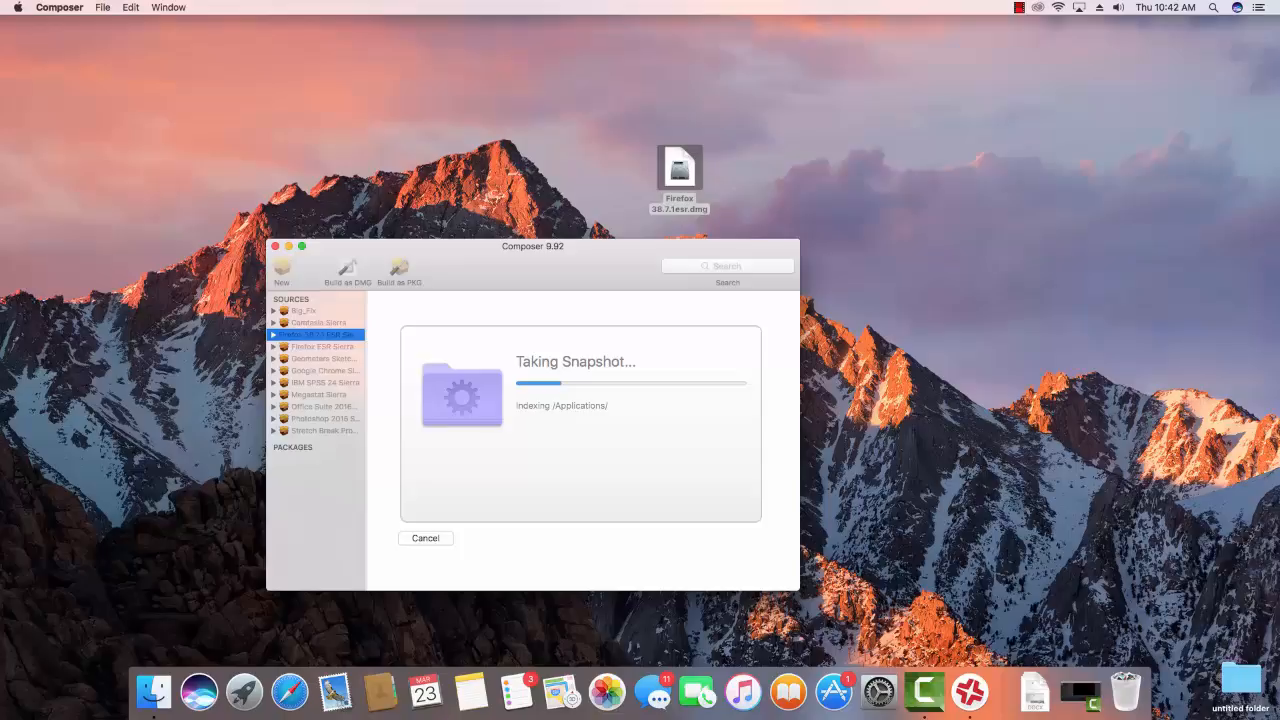
click(1019, 7)
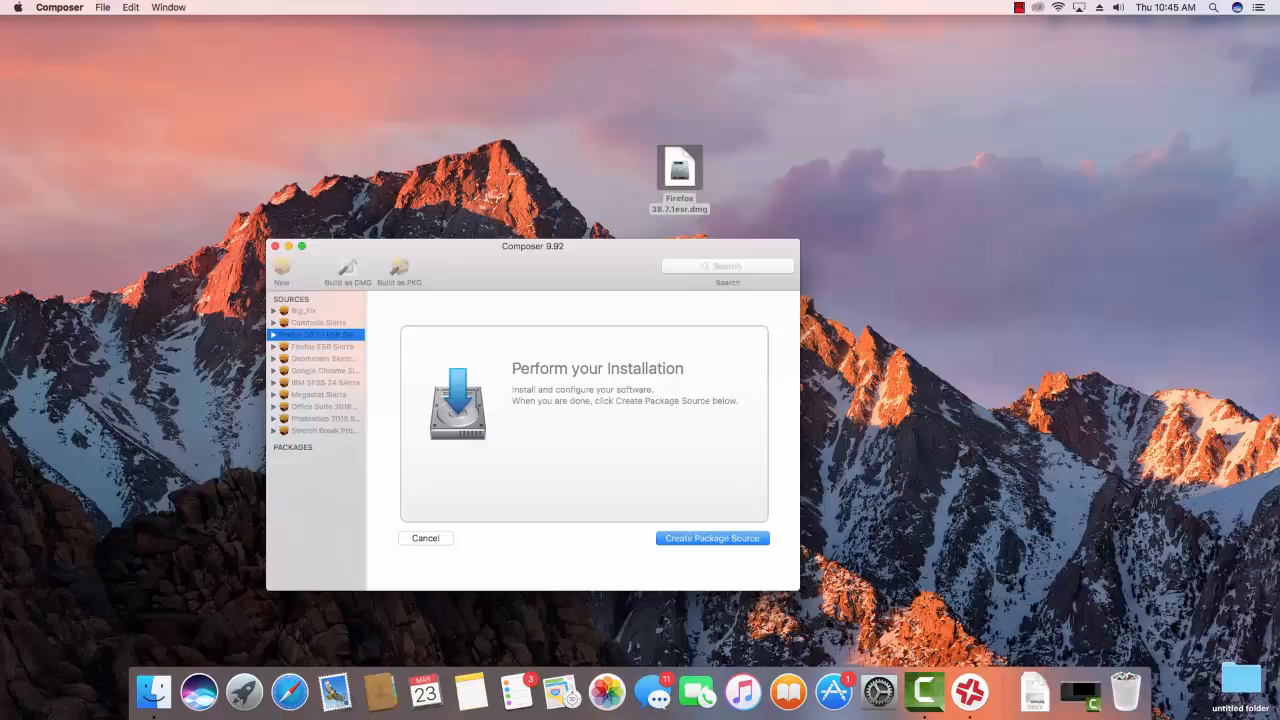
Move the Composer window and the Firefox 38.7.1esr.dmg file apart on the desktop, and open the disk image.
drag(532, 247, 614, 316)
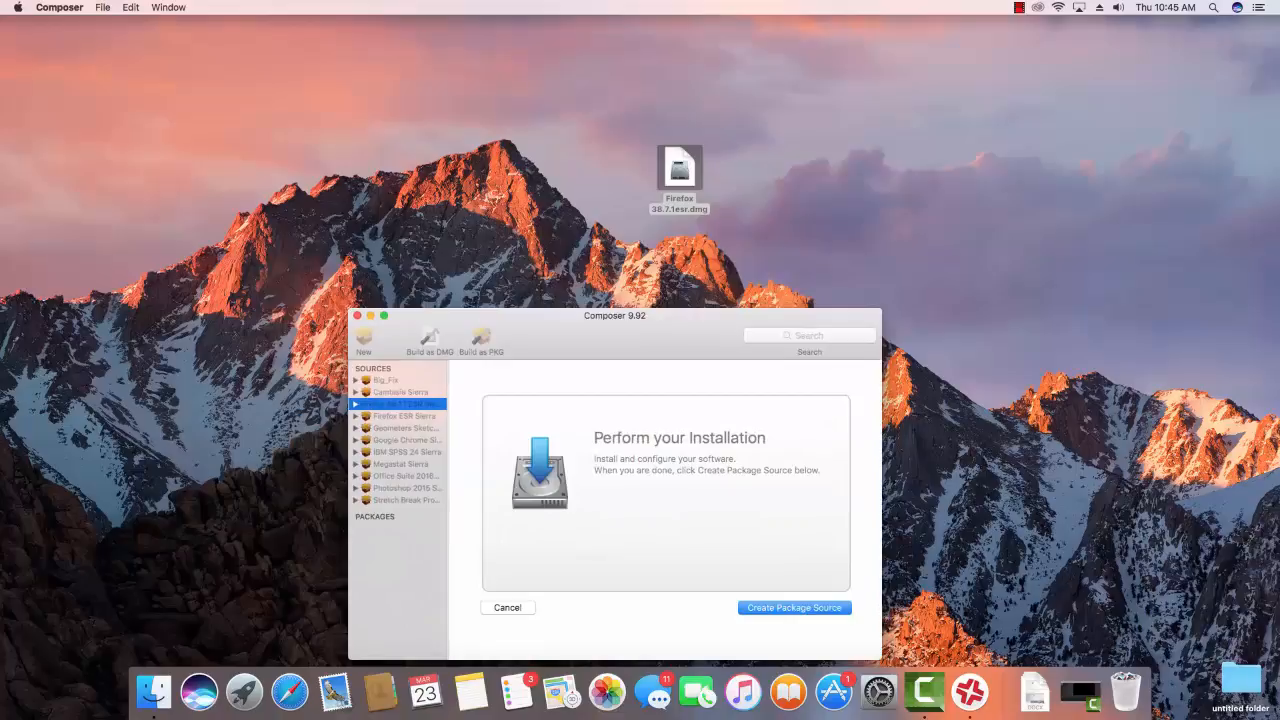
drag(679, 170, 272, 100)
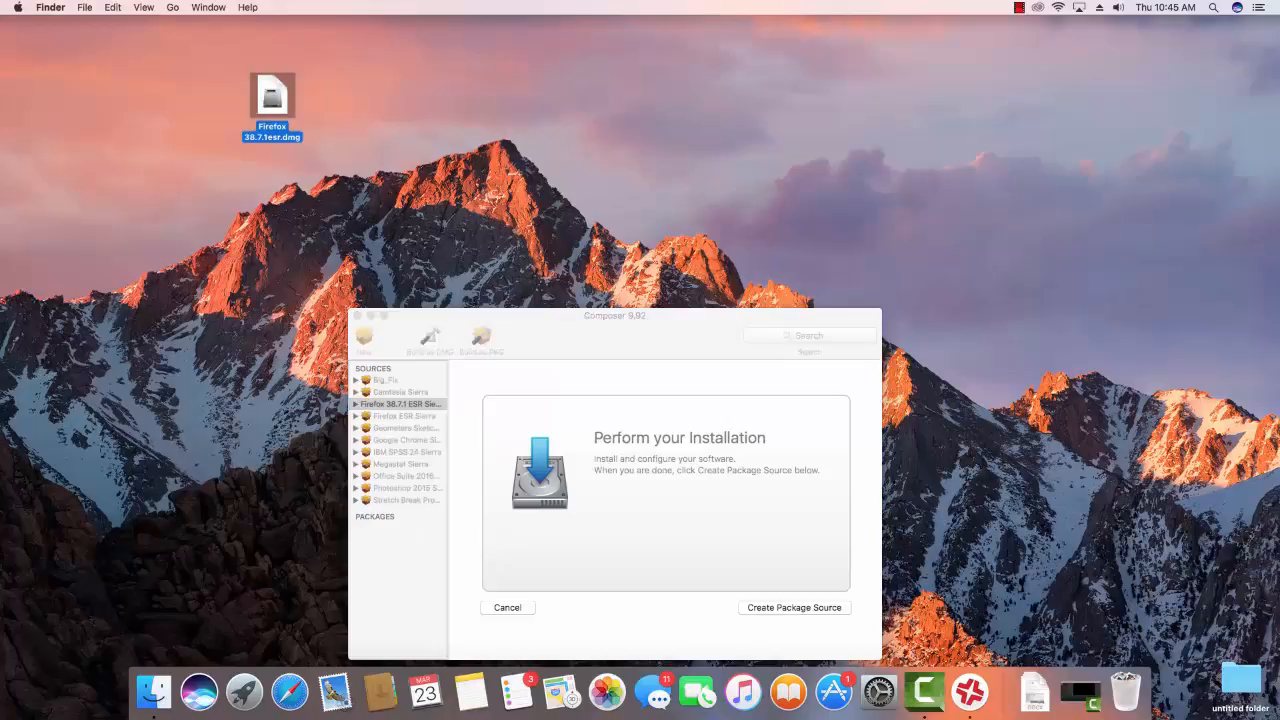
drag(570, 316, 565, 295)
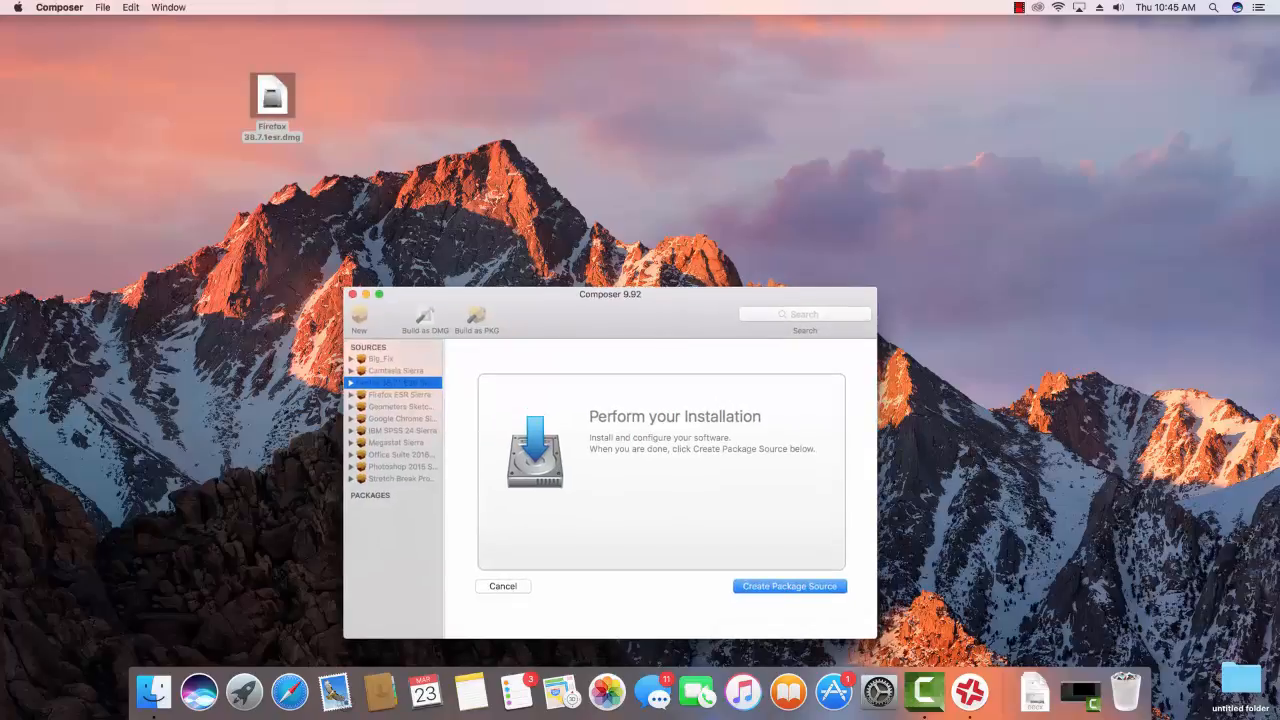
click(272, 97)
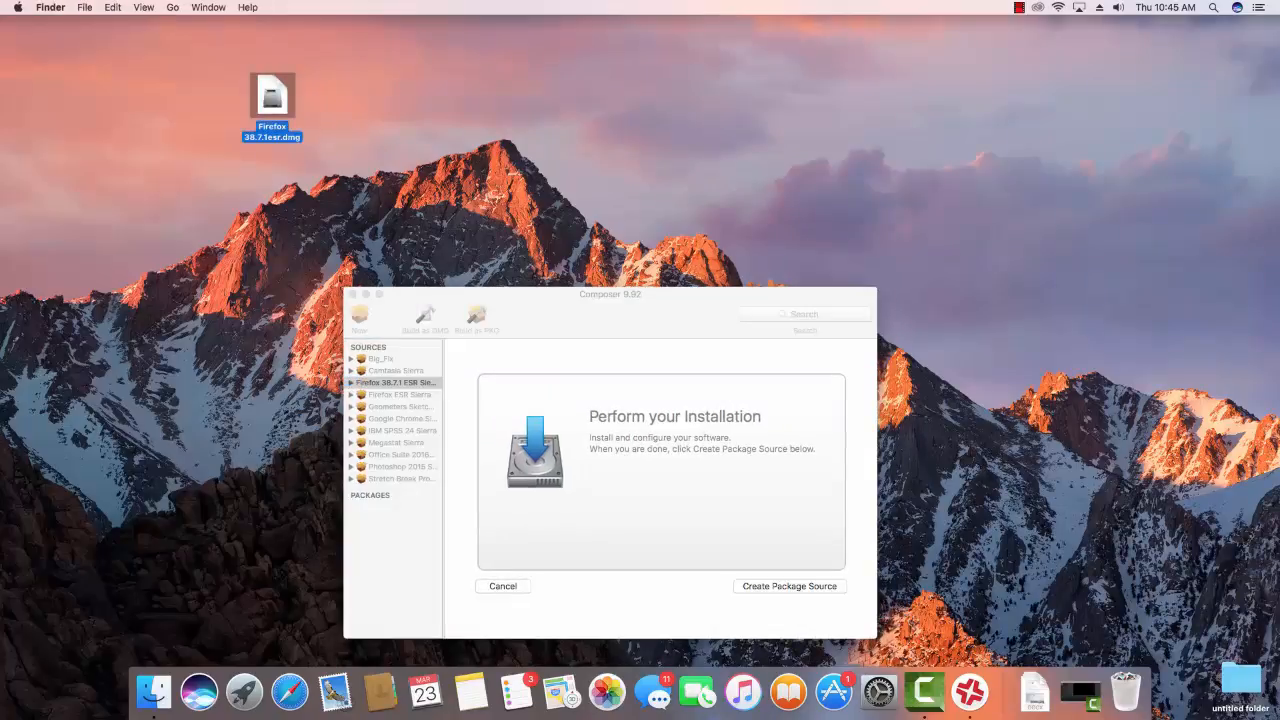
double_click(272, 97)
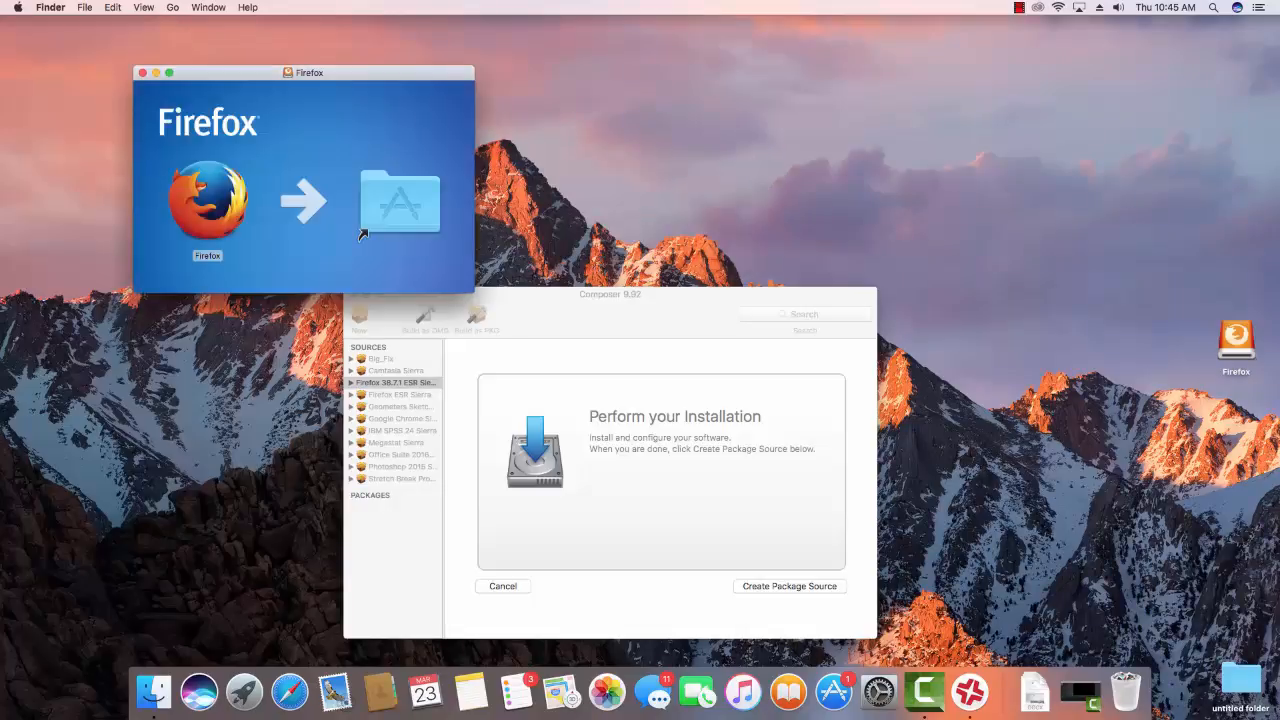
Install Firefox by copying it into the Applications folder, and close and eject its disk image.
drag(207, 200, 400, 202)
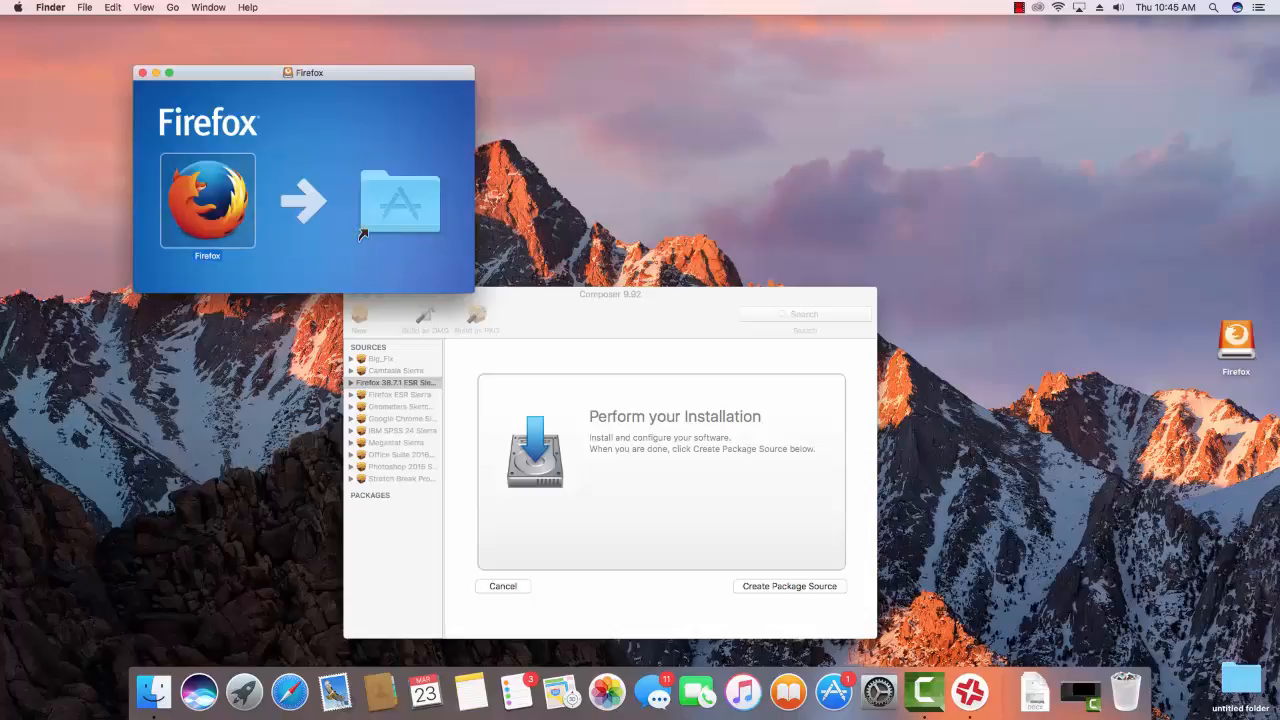
key(Return)
key(super+w)
drag(1236, 341, 1127, 691)
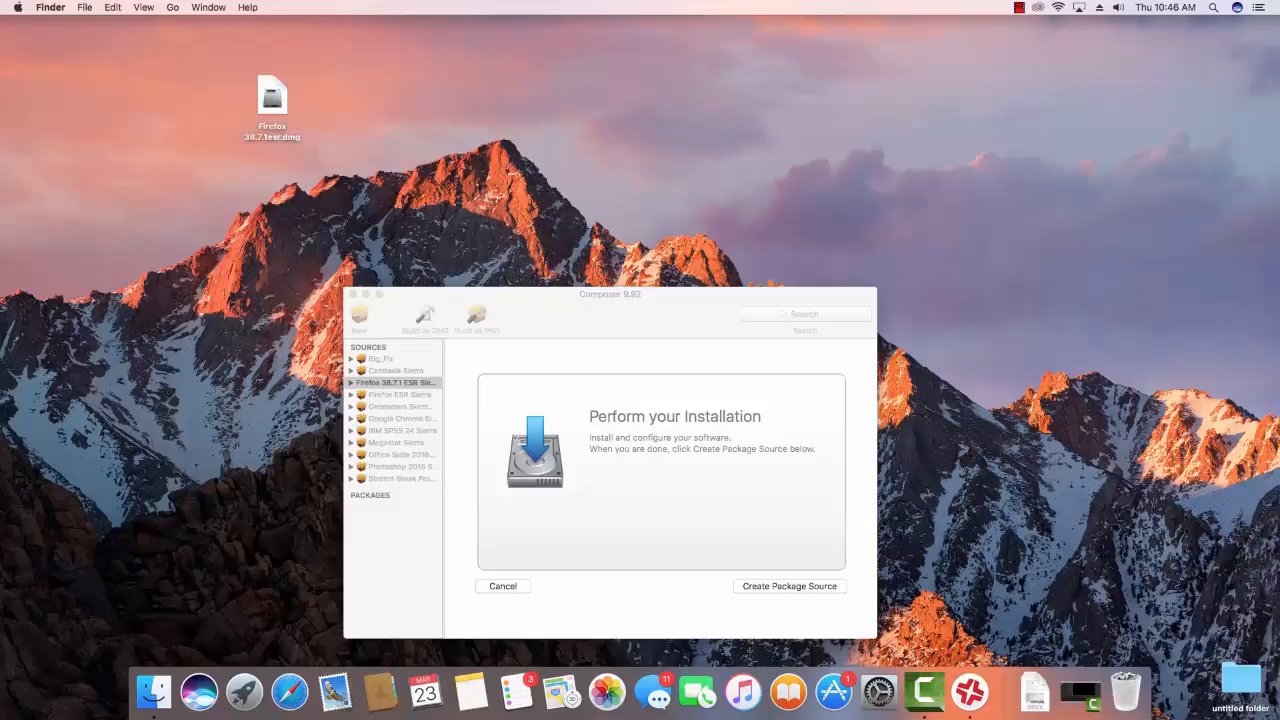
Launch the installed Firefox from Launchpad, allow the downloaded application to open, and quit it.
drag(610, 295, 616, 204)
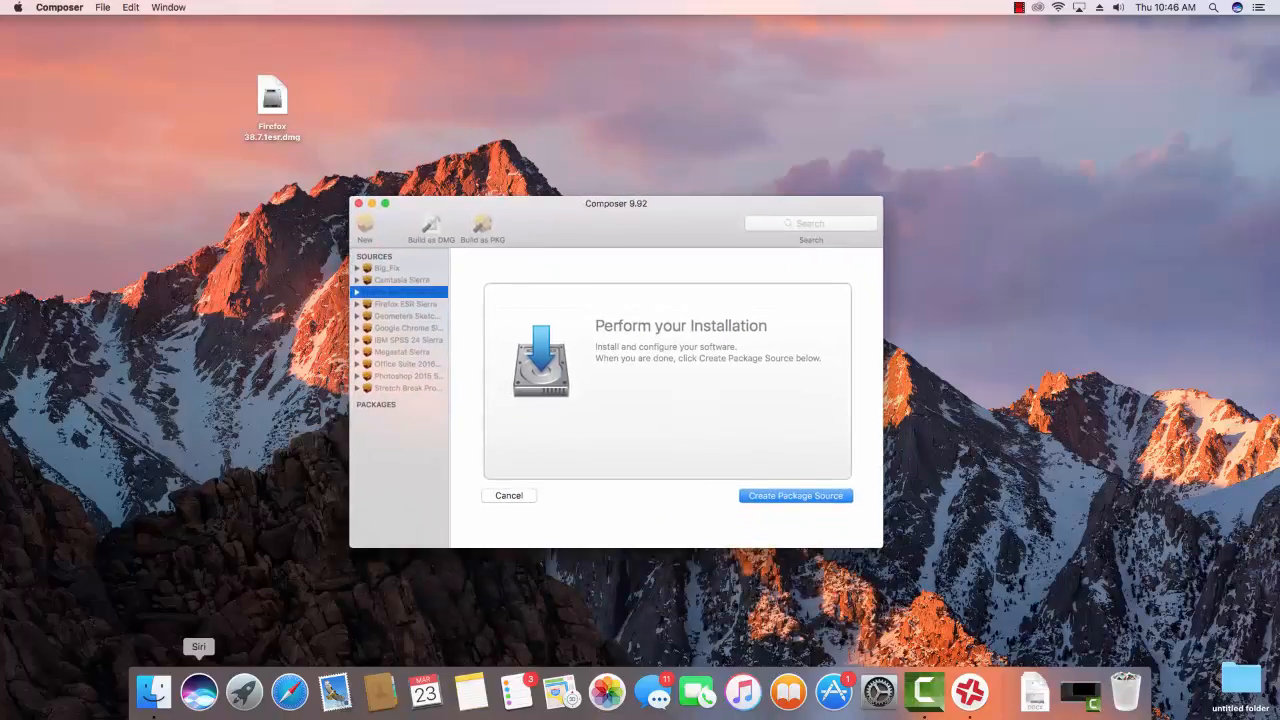
click(244, 692)
scroll(640, 330, right, 3)
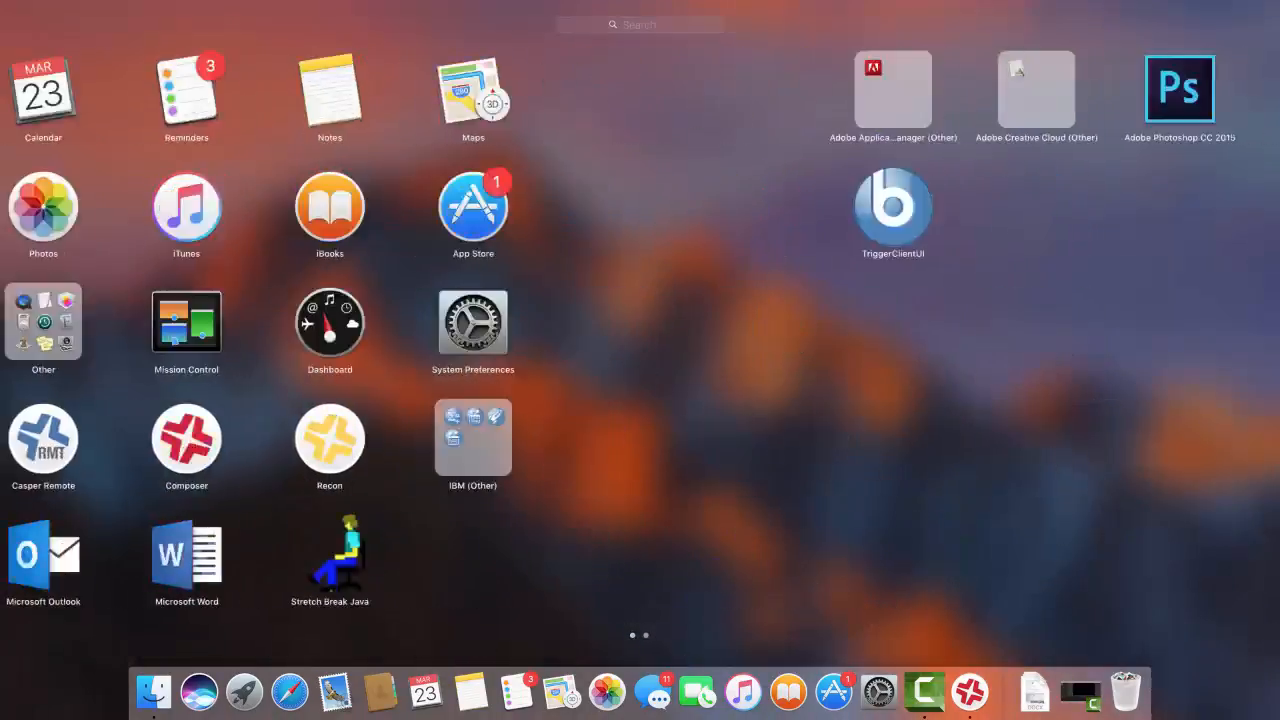
click(781, 90)
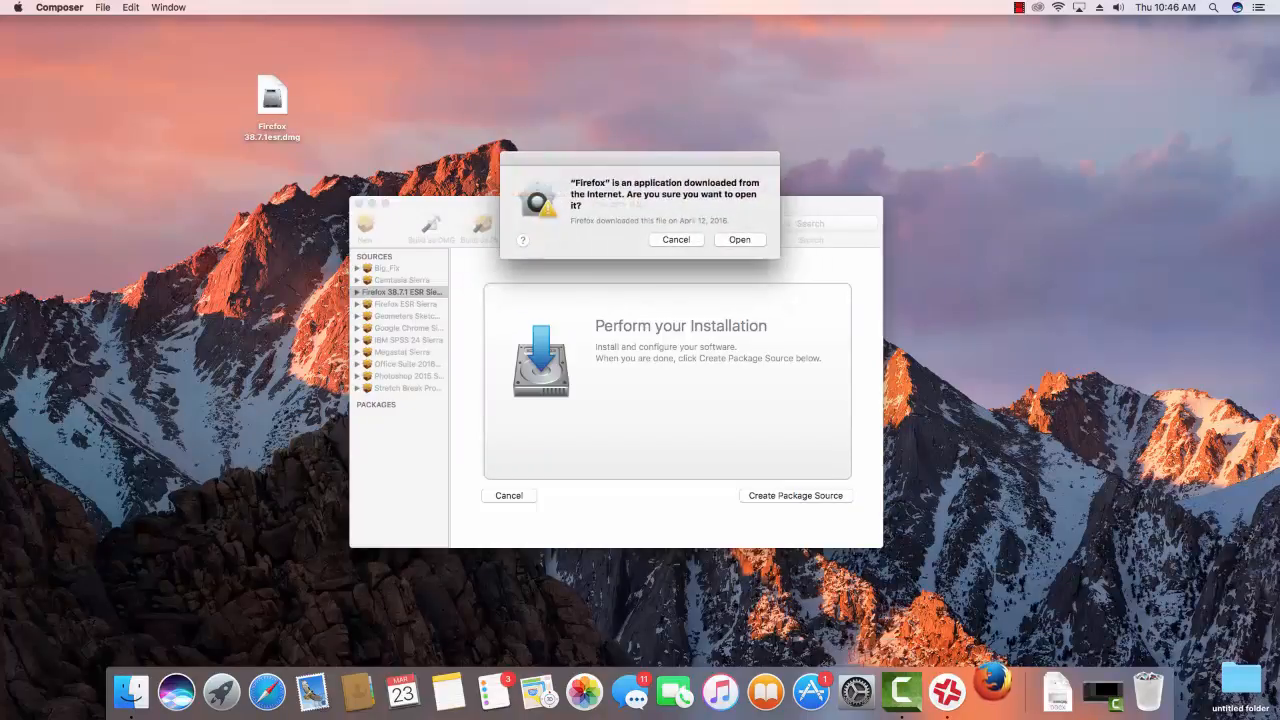
key(Return)
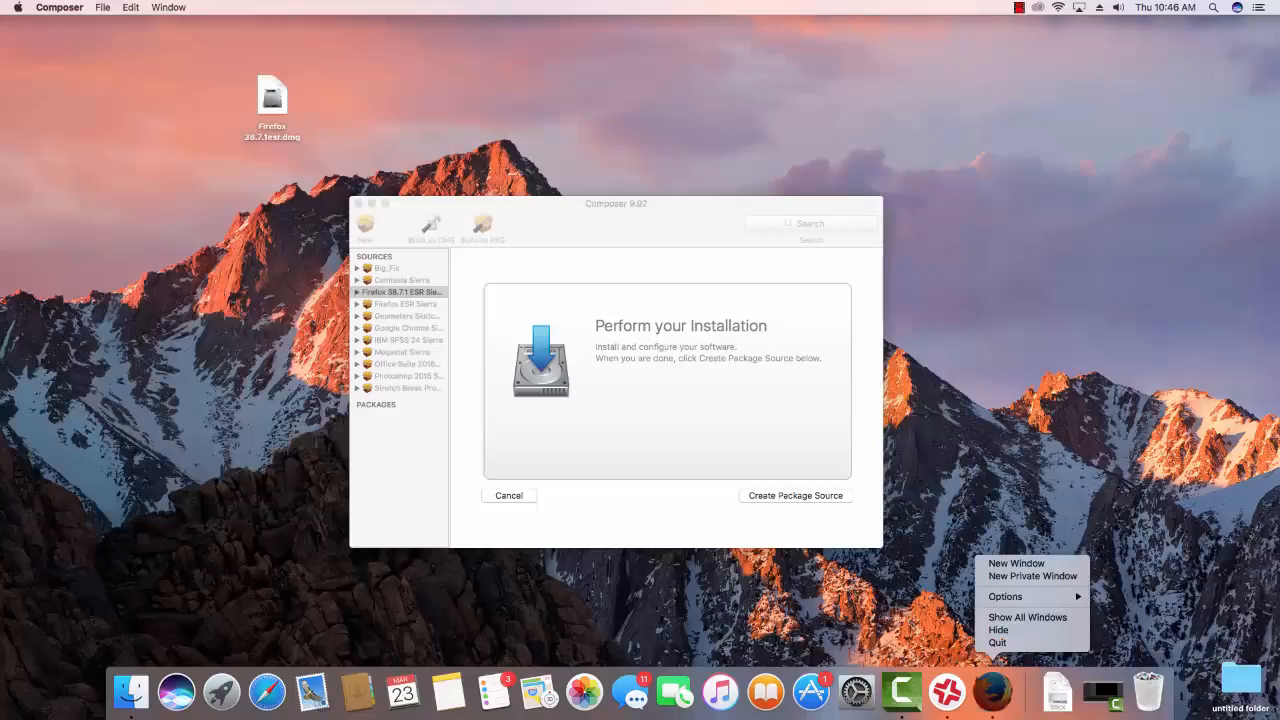
right_click(993, 691)
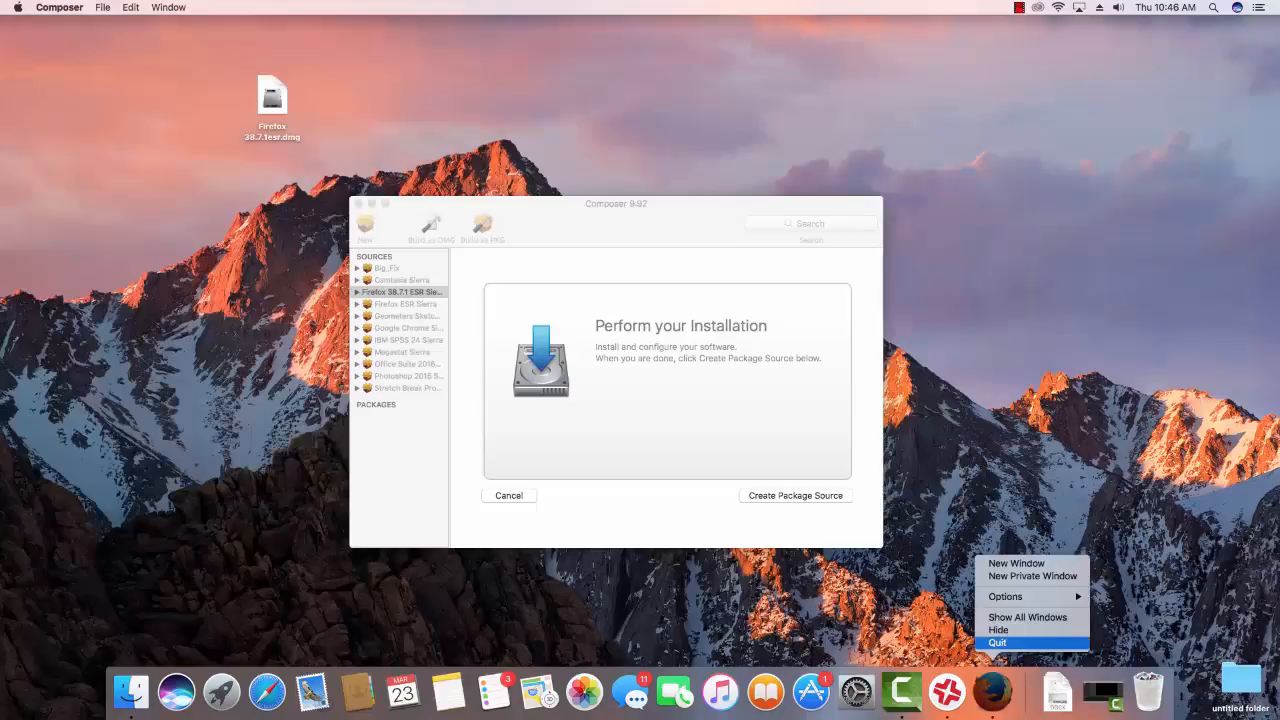
click(997, 642)
Launch Firefox two more times, closing its window and quitting the application each time.
click(242, 691)
click(781, 90)
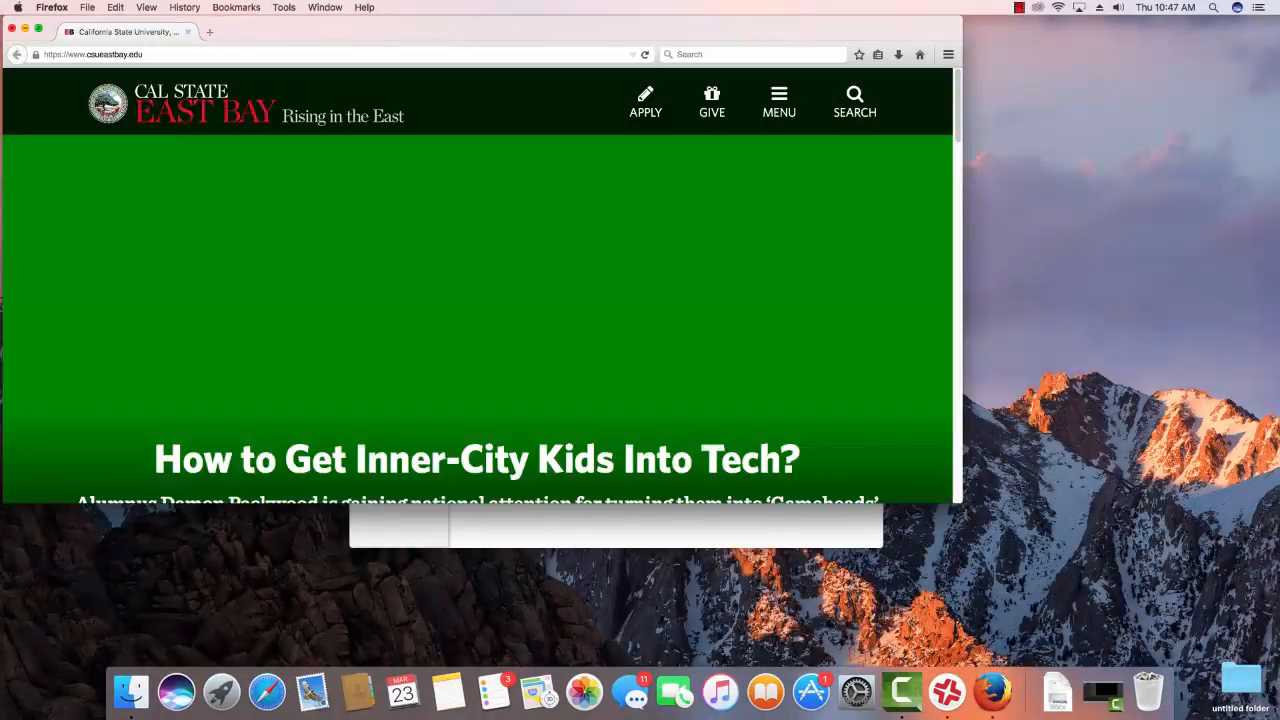
click(12, 27)
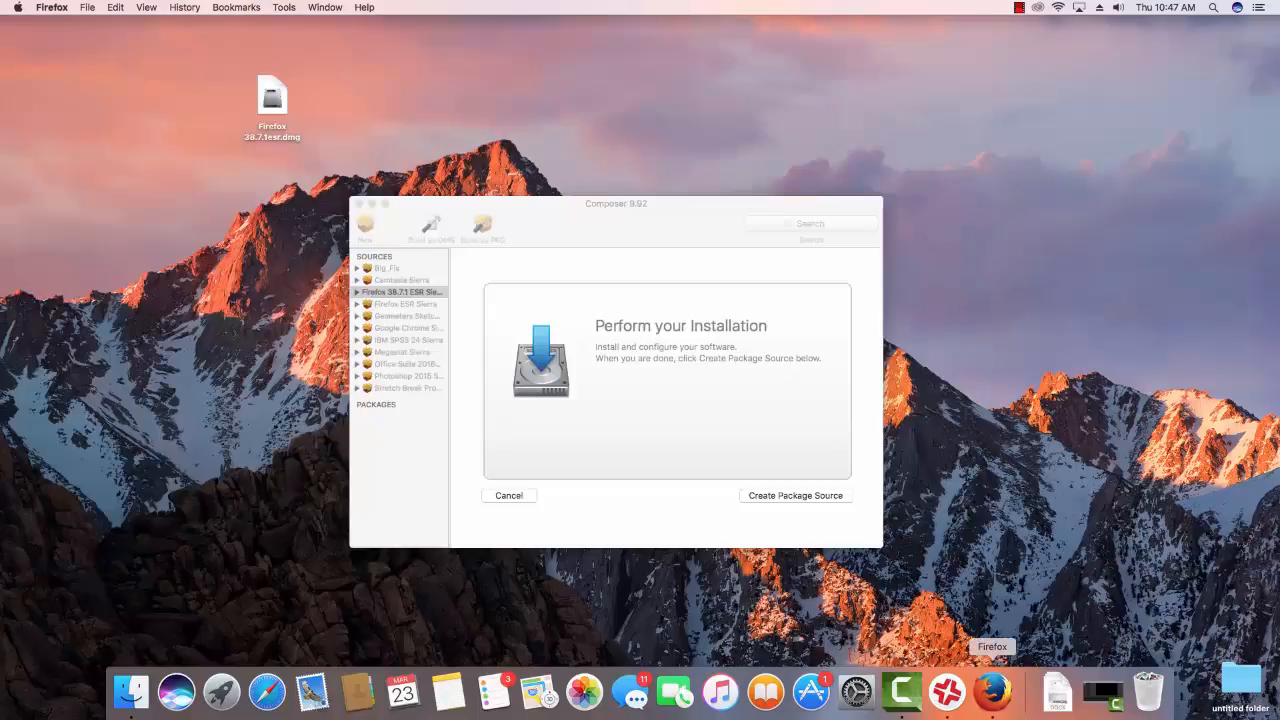
right_click(992, 691)
click(1000, 642)
click(240, 691)
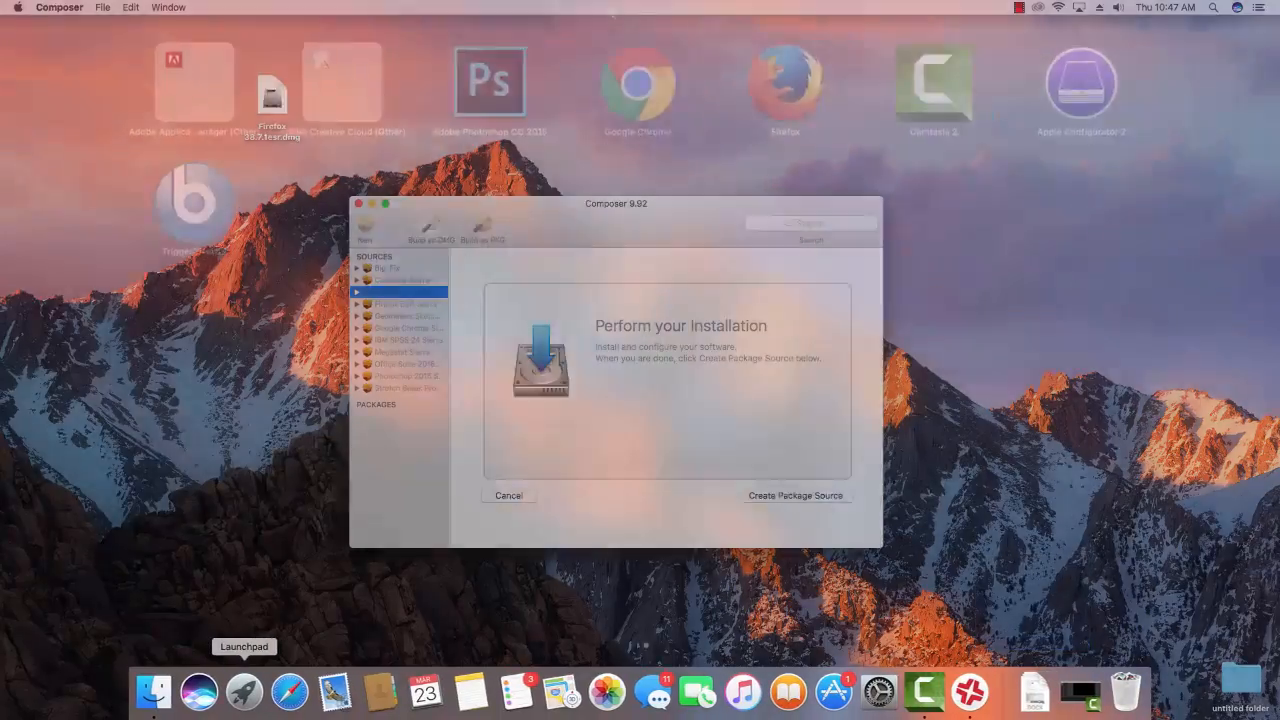
click(781, 90)
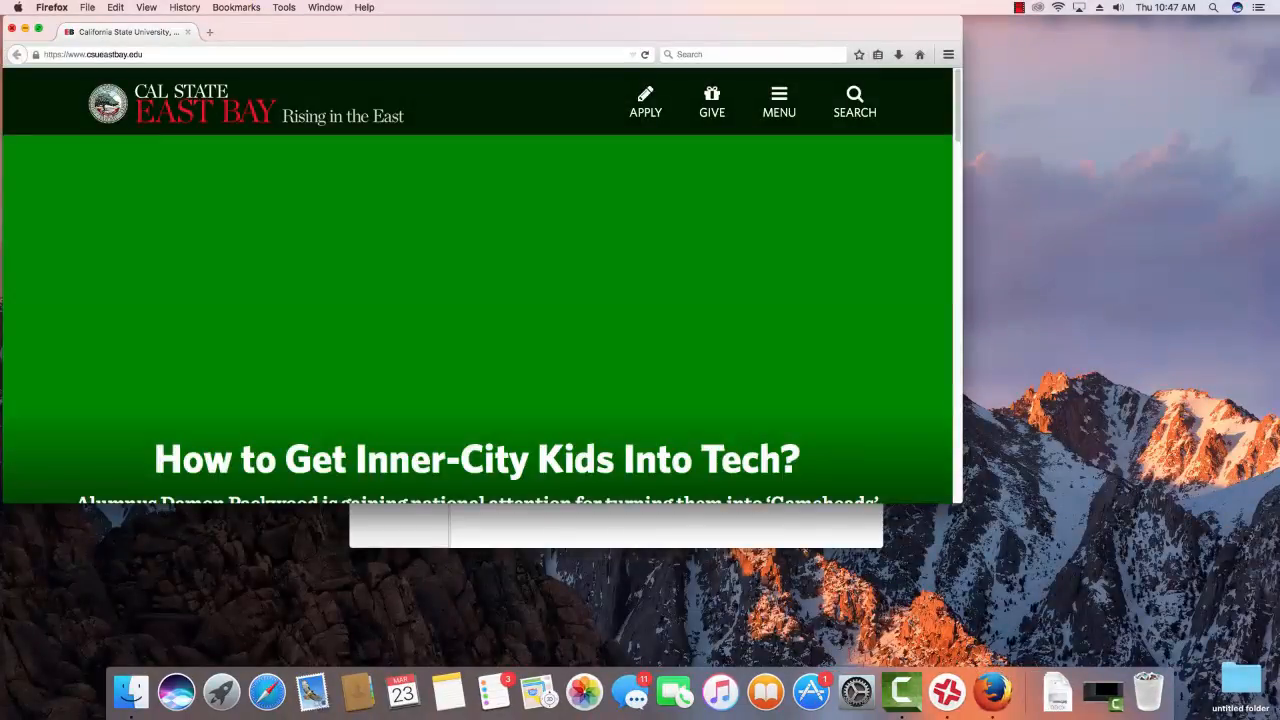
click(12, 27)
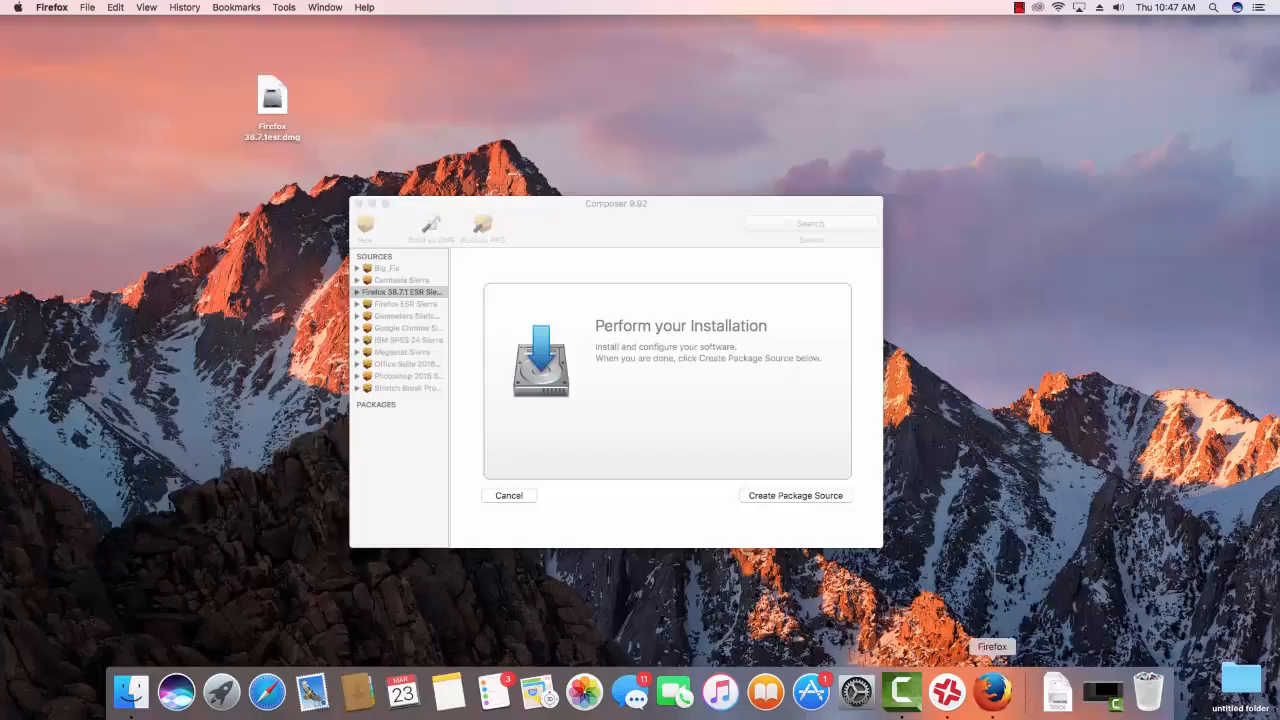
right_click(993, 691)
click(998, 642)
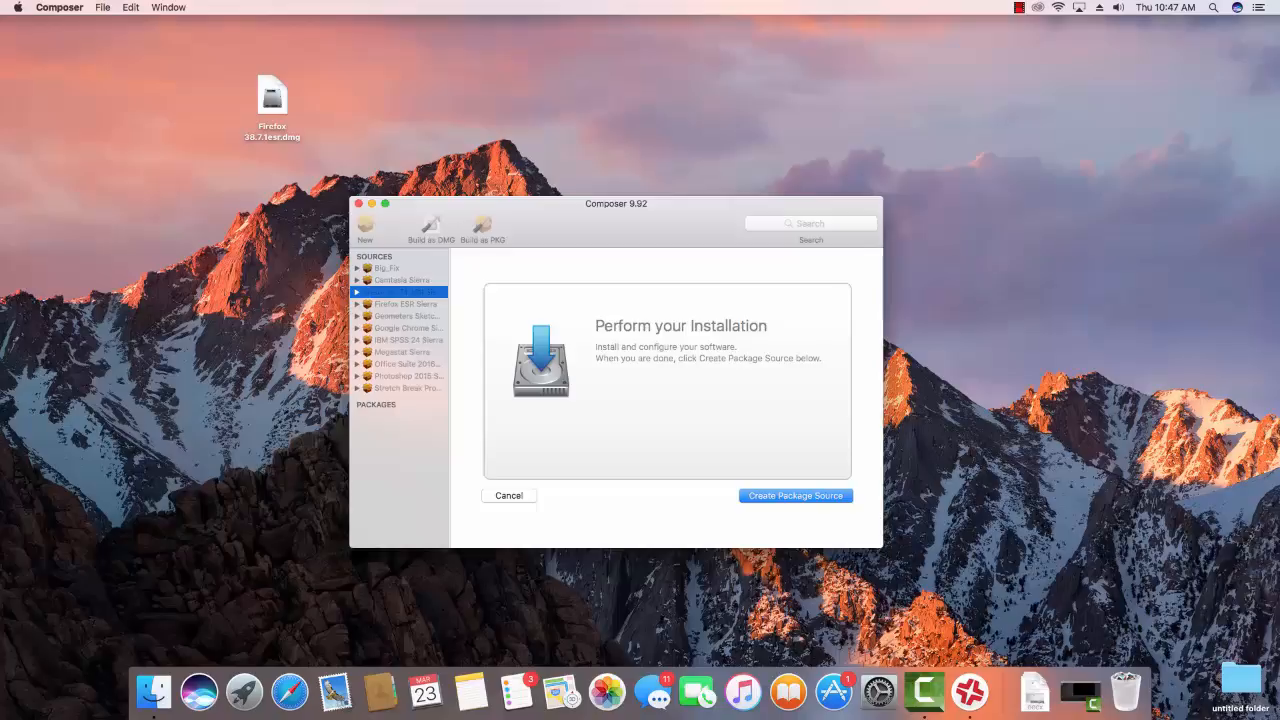
Create the package source from the completed Firefox installation.
key(Return)
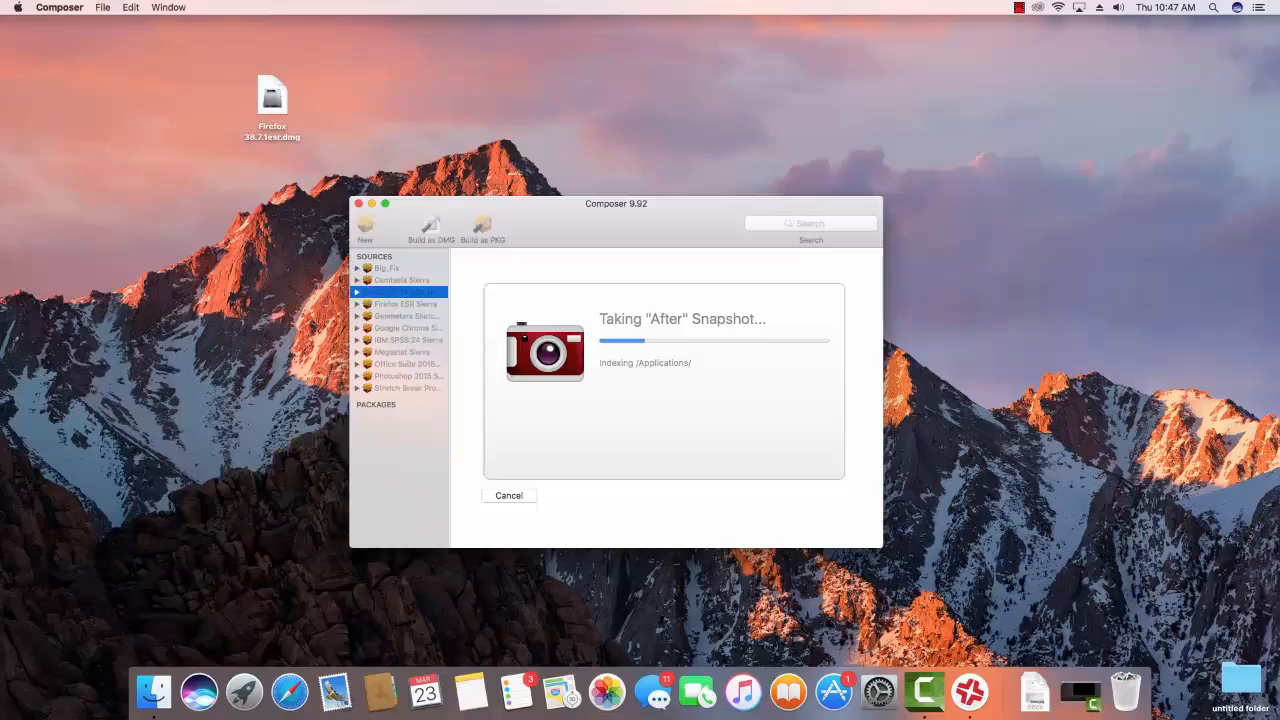
click(1019, 7)
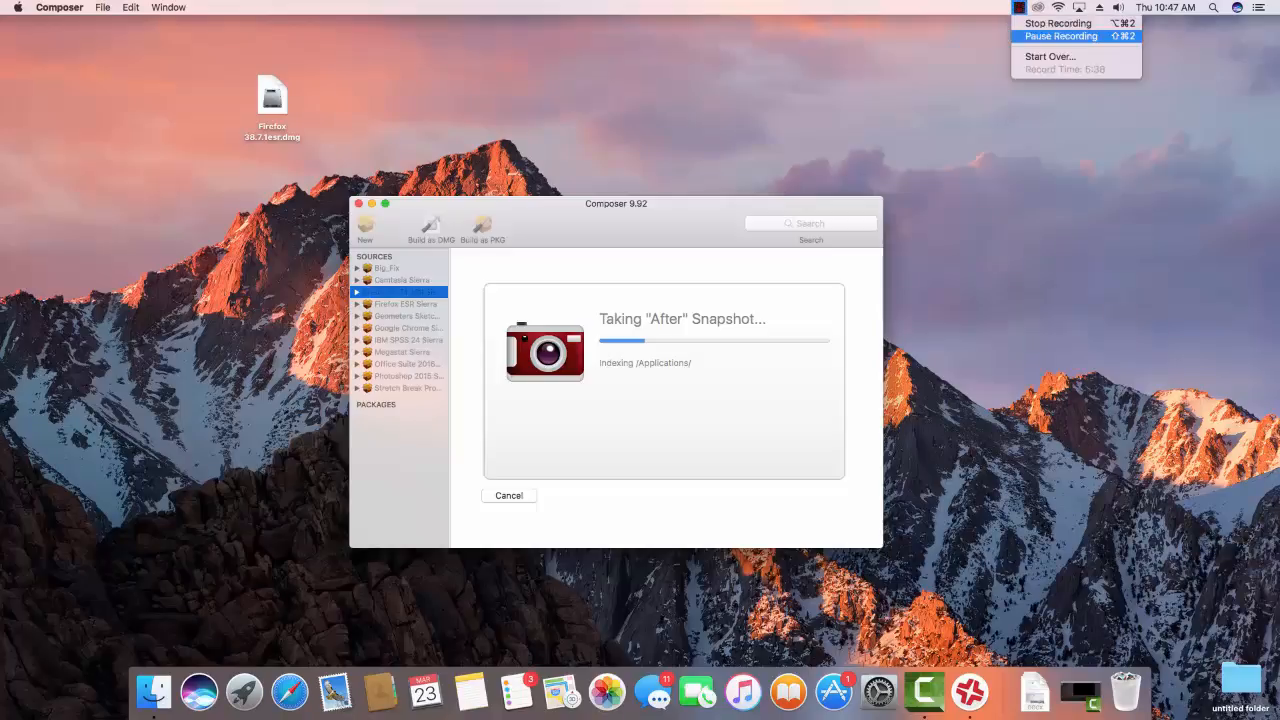
click(1060, 36)
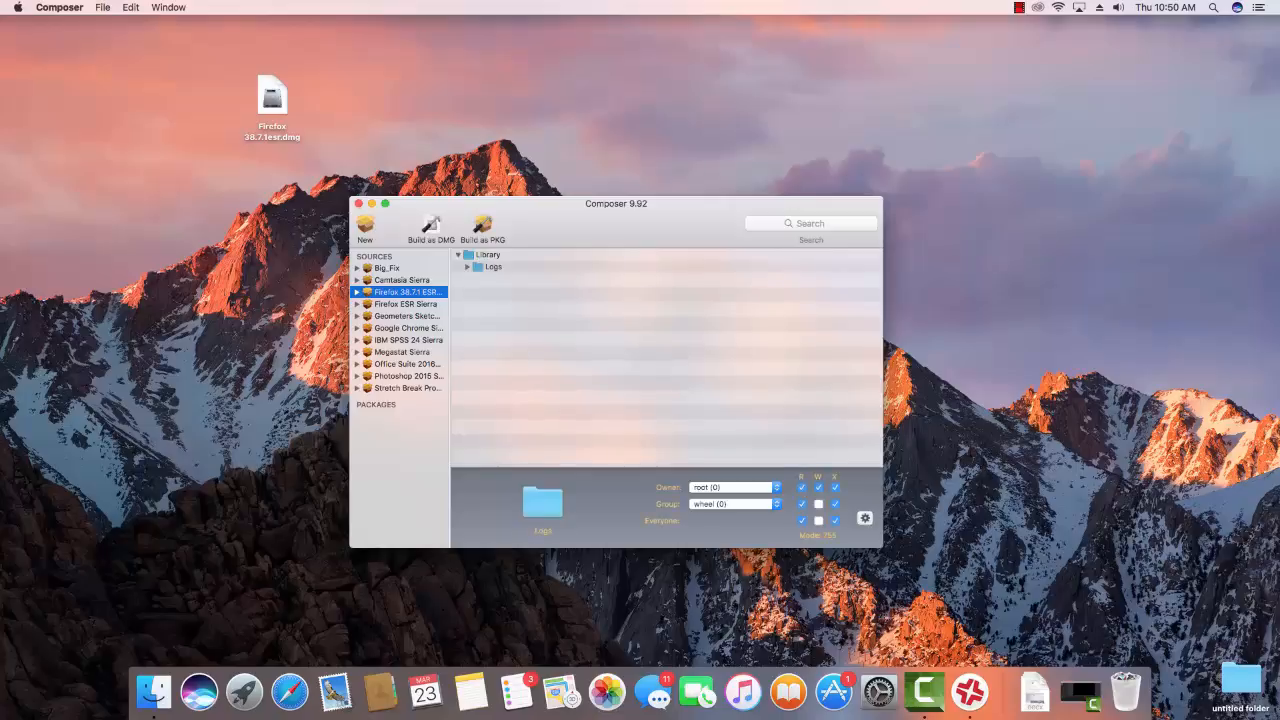
Collapse the package's Library folder and grant write permission on it to its group and to everyone.
click(488, 255)
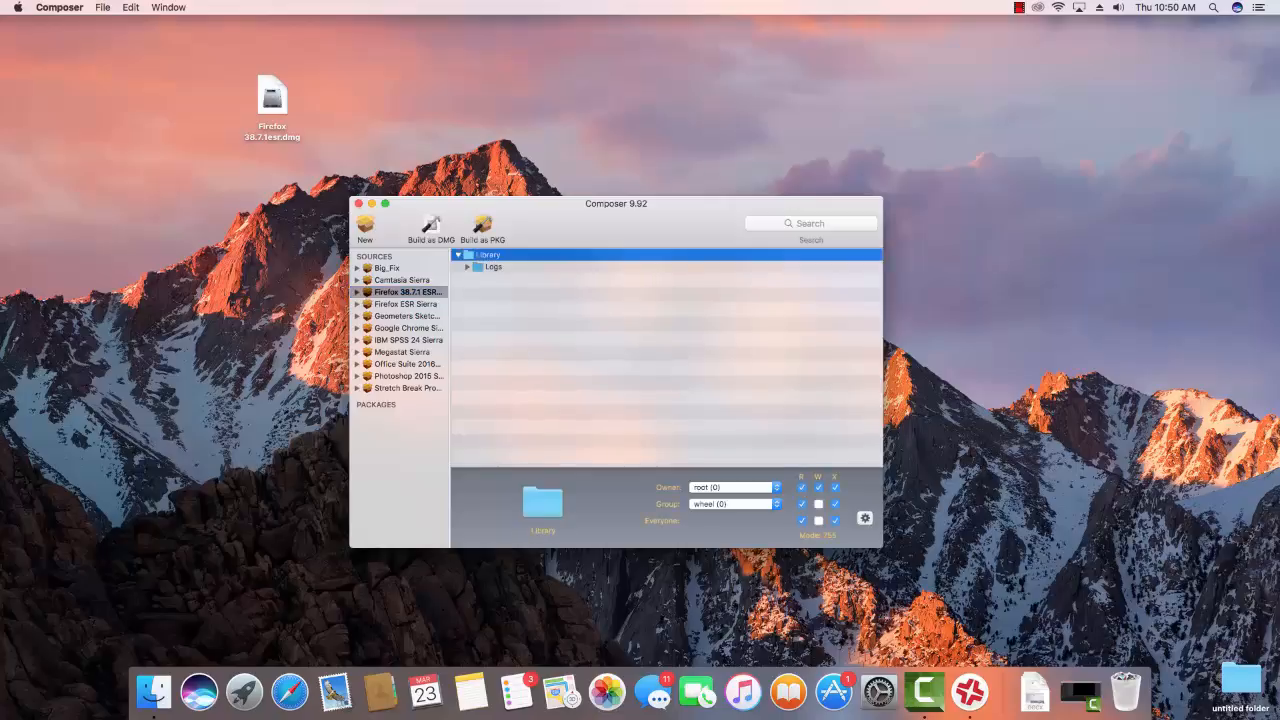
key(Left)
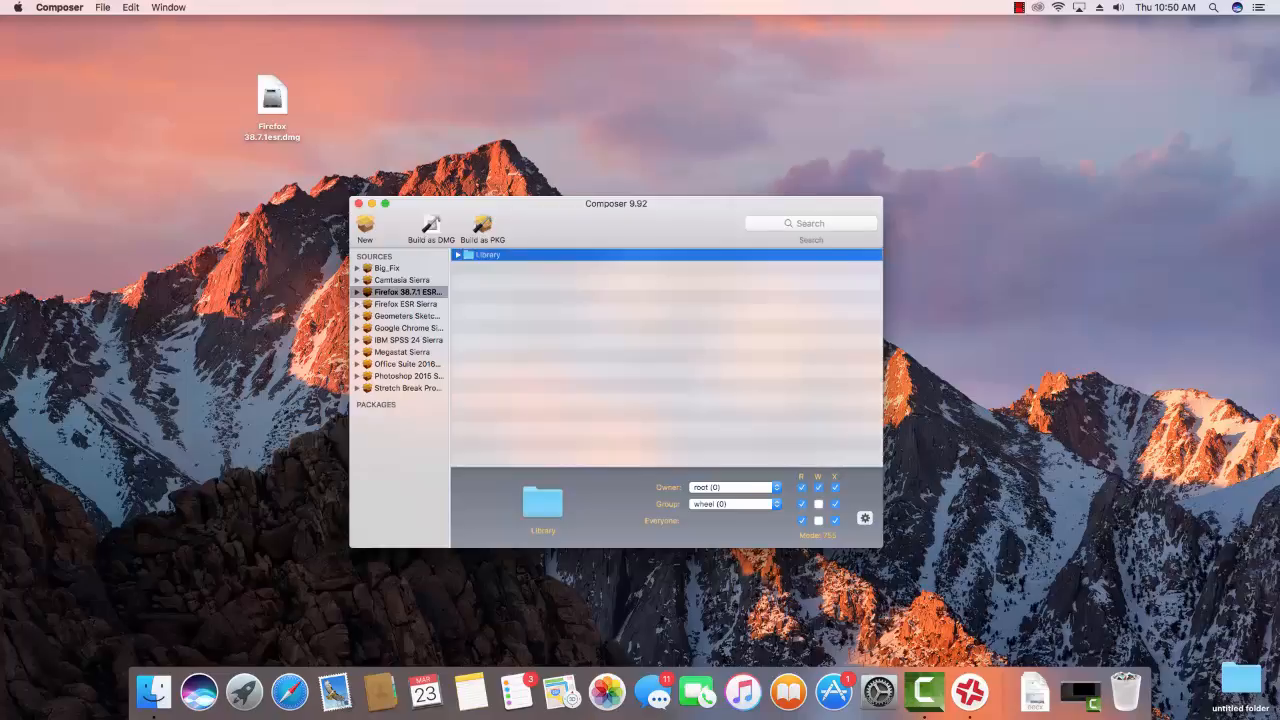
key(Return)
click(818, 503)
click(818, 520)
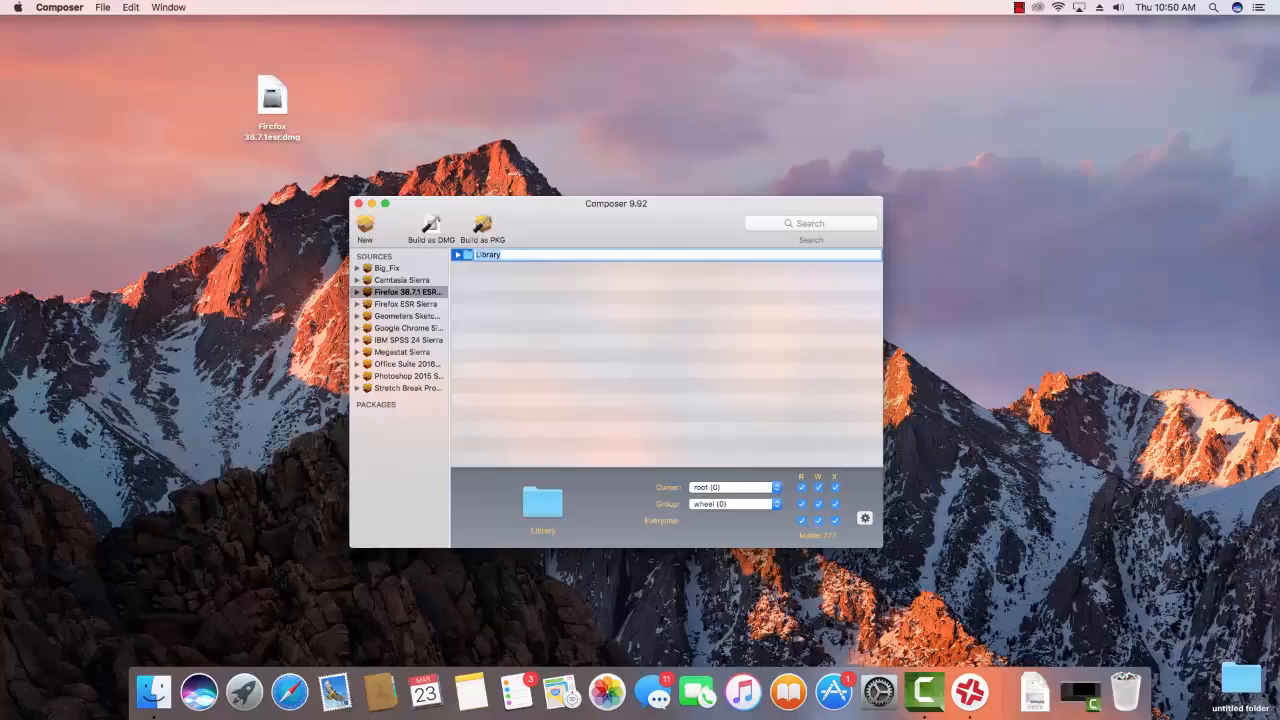
click(680, 370)
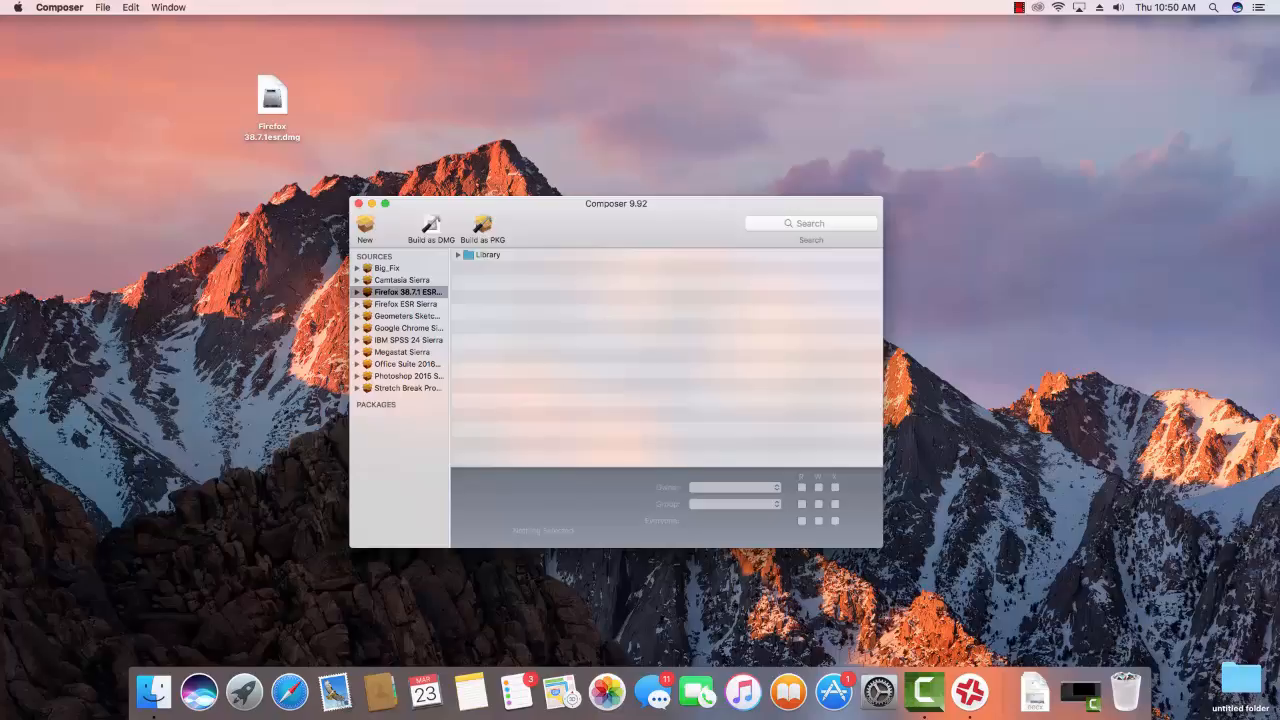
Apply the Library folder's permissions to the folder and all of its enclosed items.
click(488, 255)
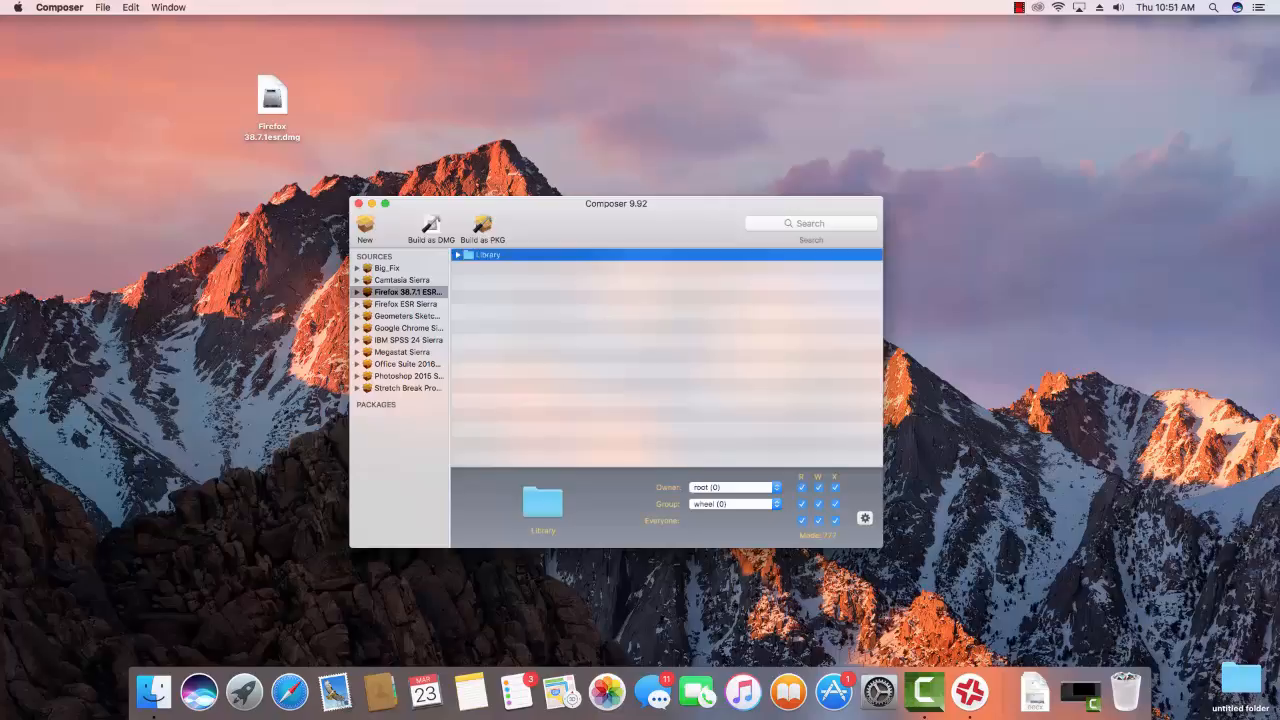
key(Right)
key(Left)
click(865, 518)
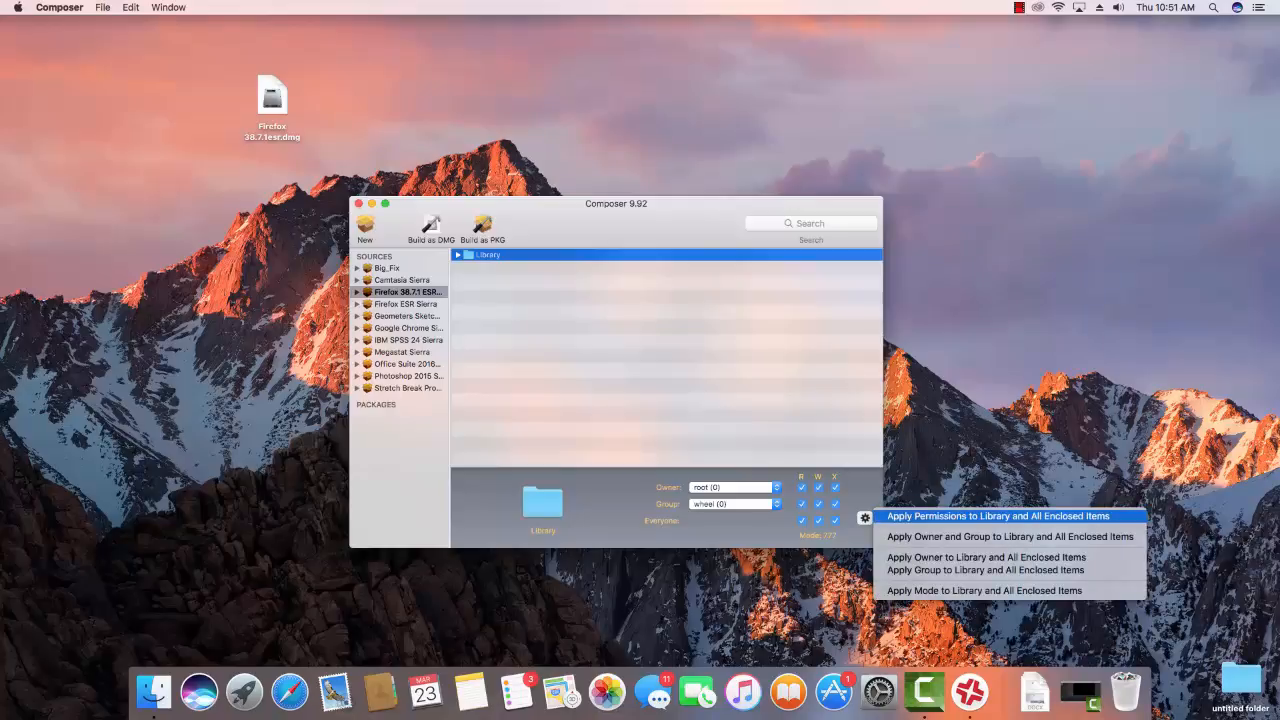
click(998, 517)
Examine the permissions of the Logs and DiagnosticReports folders inside Library, and collapse the folders again.
click(458, 255)
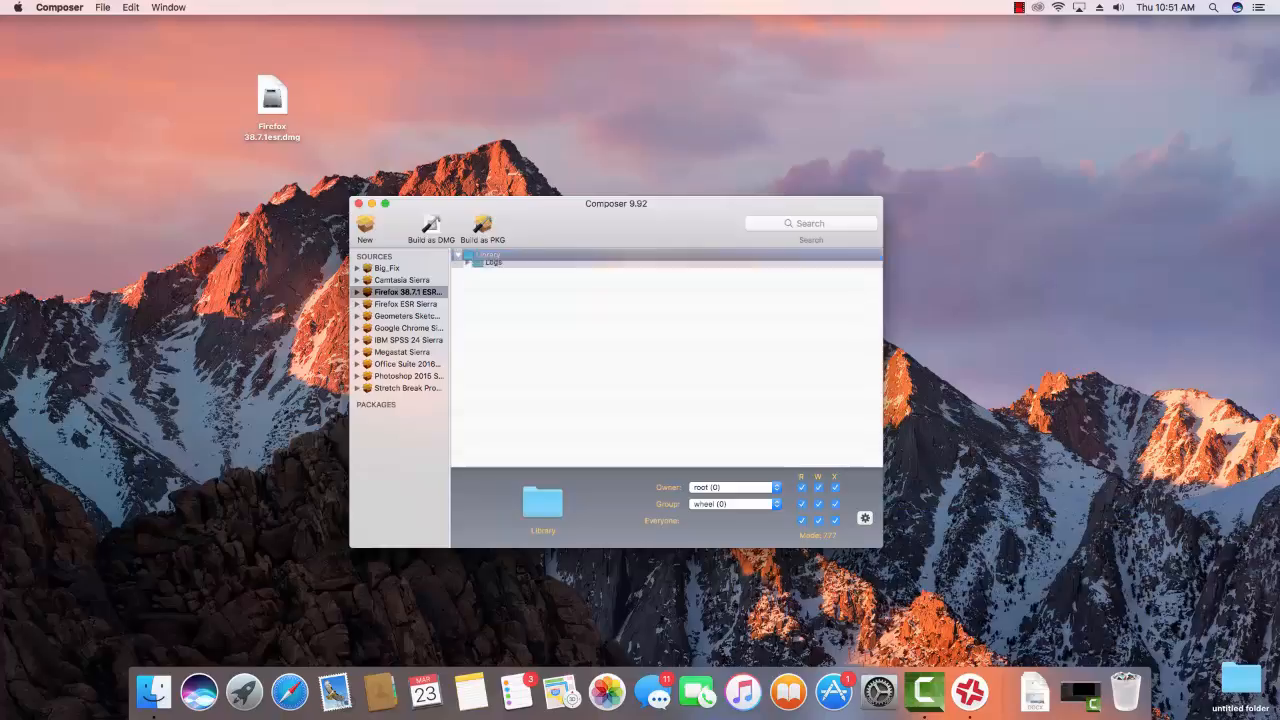
click(467, 267)
click(477, 279)
click(527, 279)
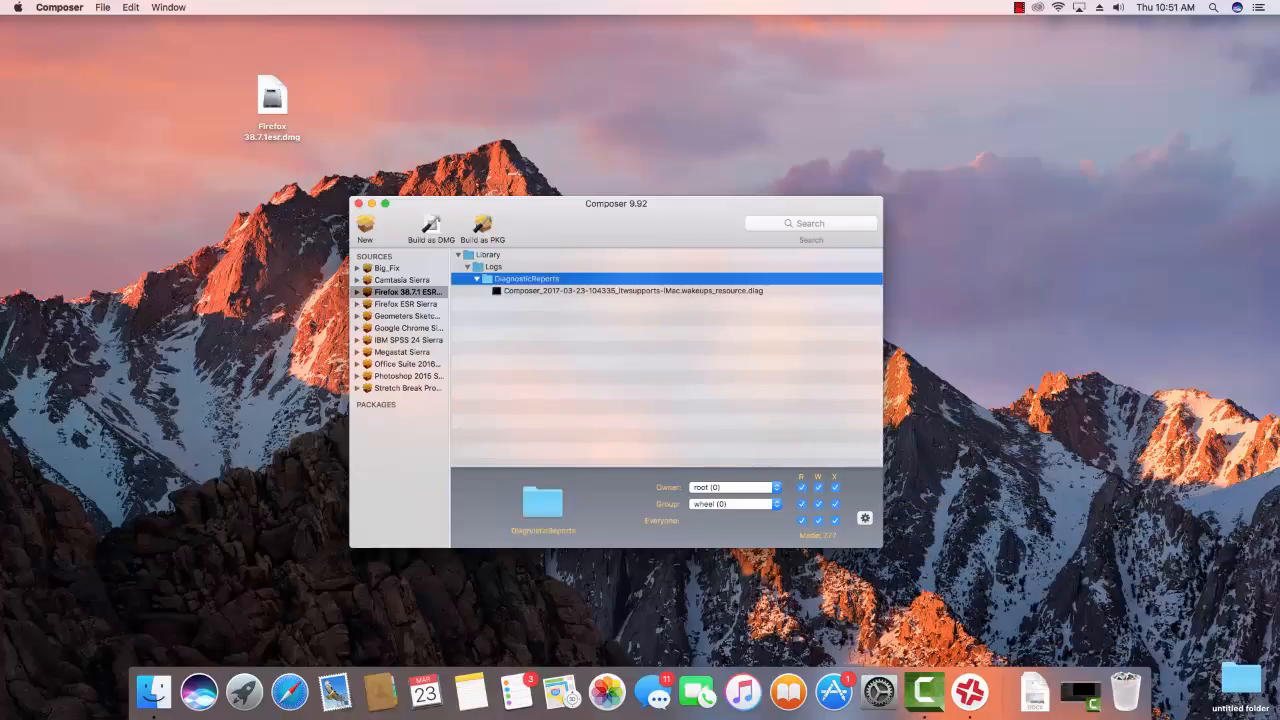
click(494, 267)
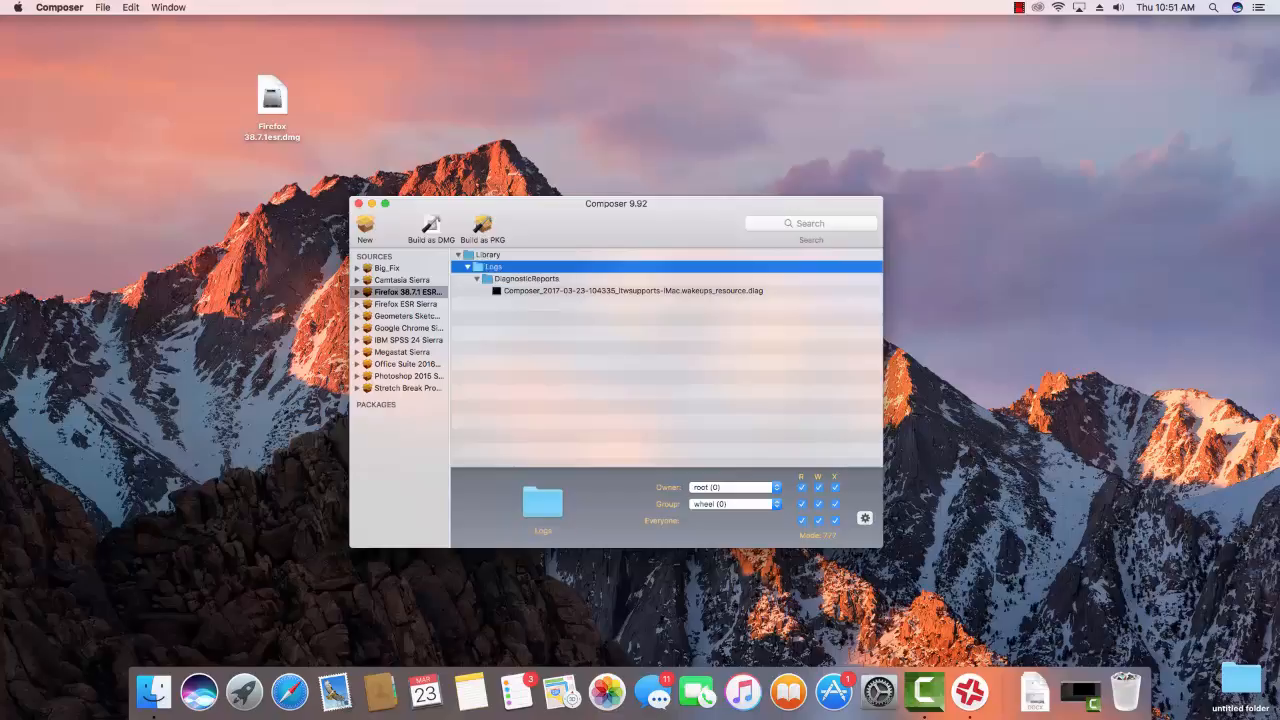
click(467, 267)
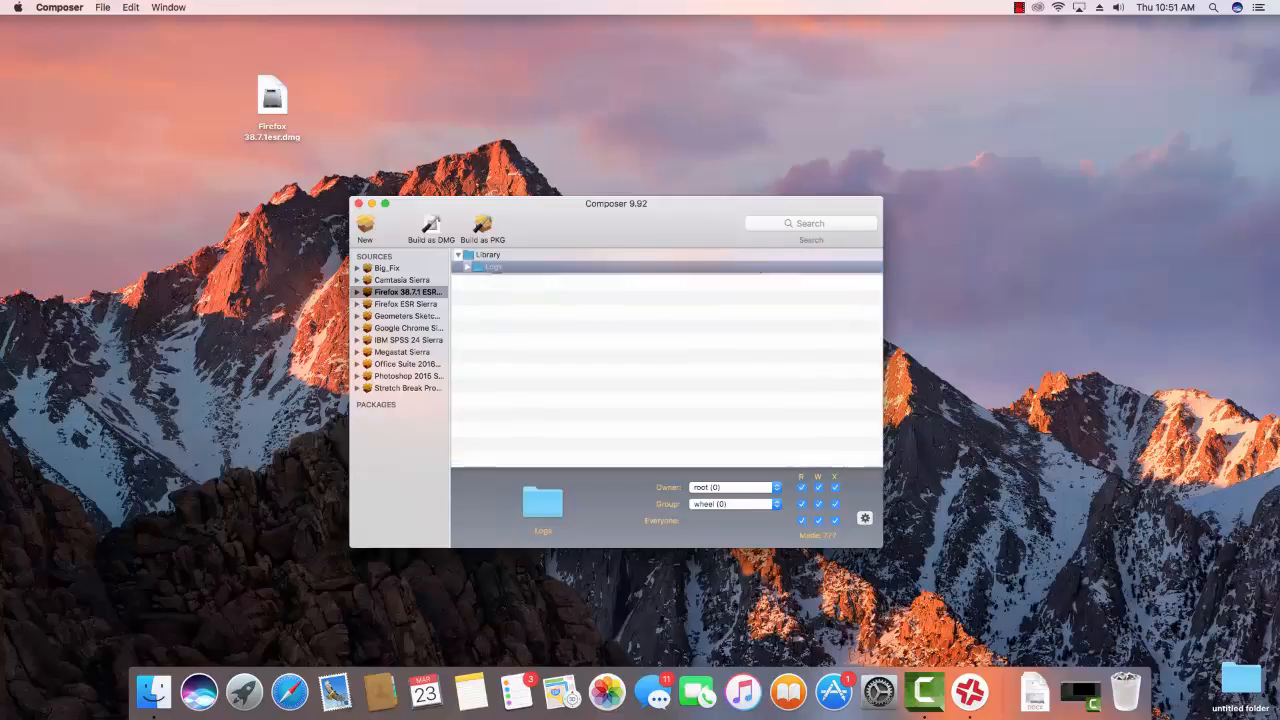
click(458, 255)
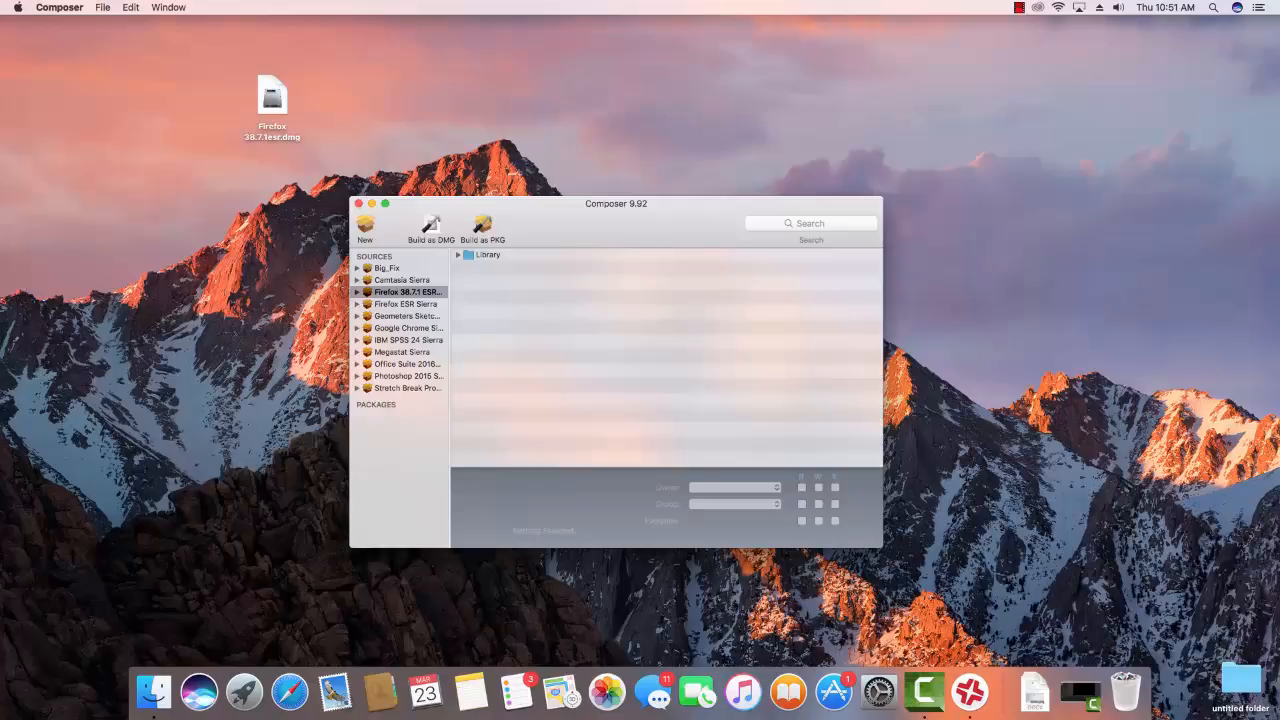
Build the Firefox 38.7.1 ESR source as a PKG on the Desktop and place the package beside the Firefox disk image.
click(483, 225)
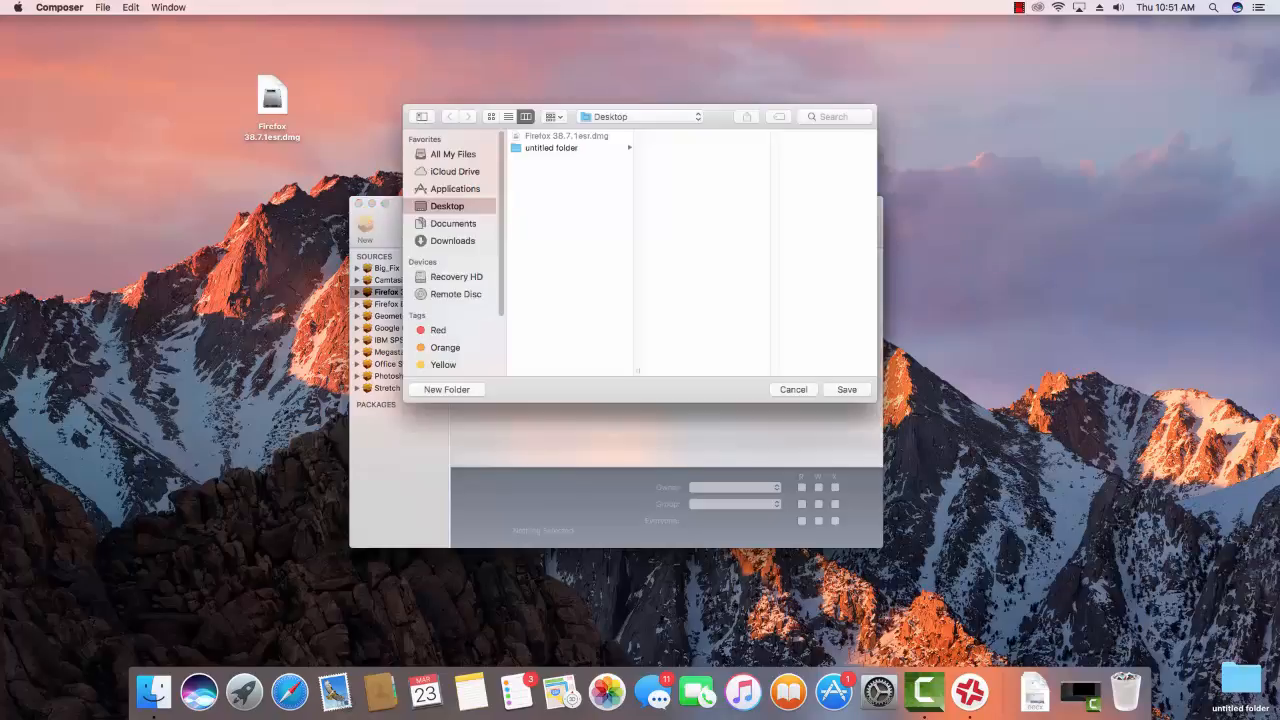
key(Return)
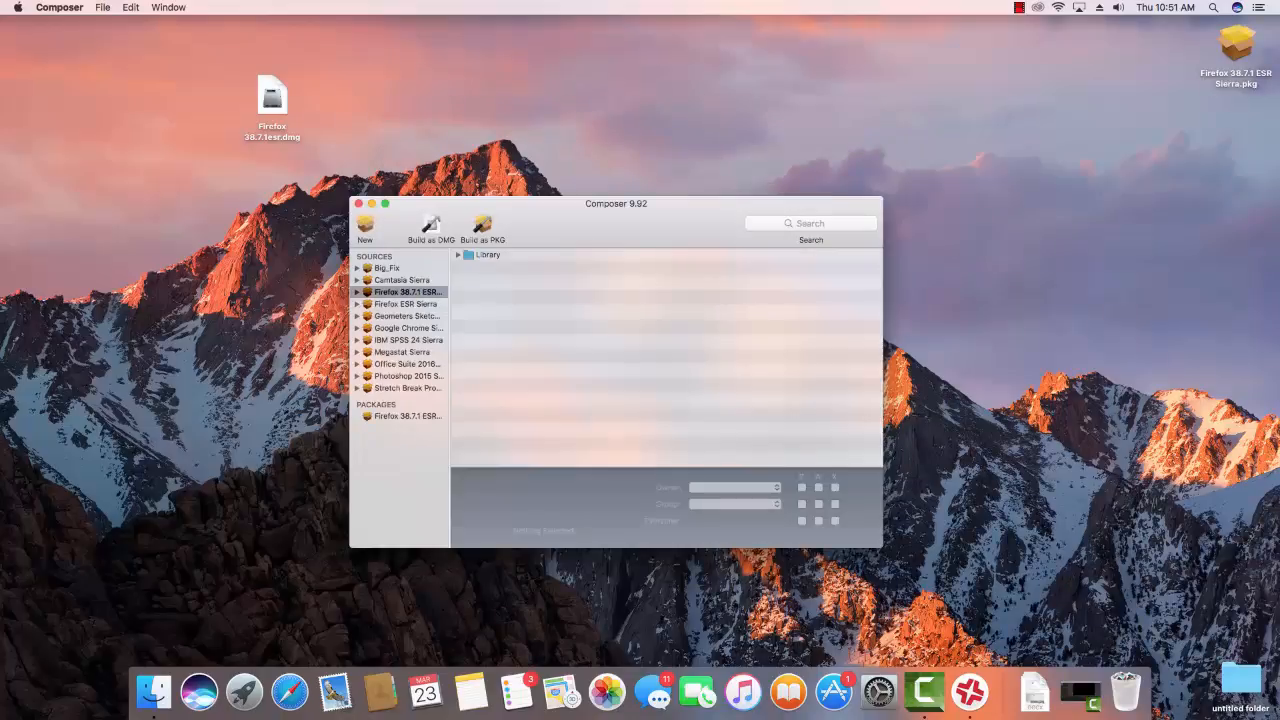
key(super+m)
drag(1237, 42, 201, 90)
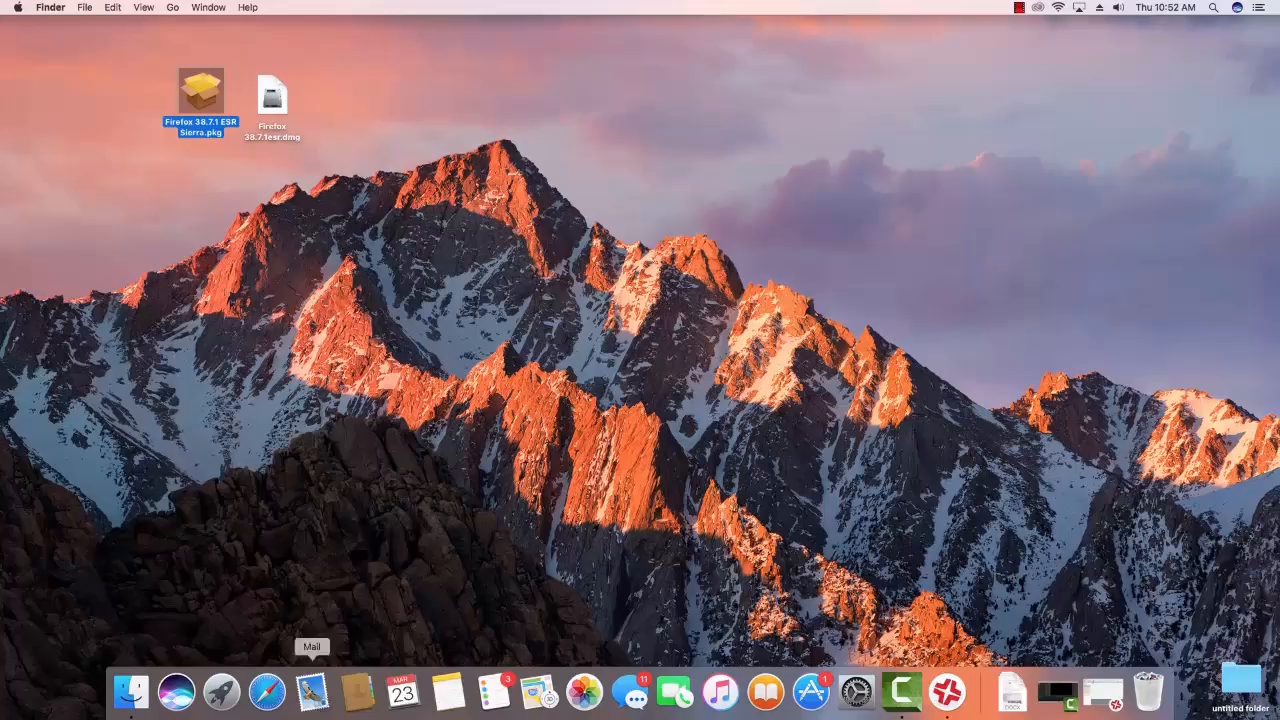
Switch to Finder and open a file browsing window.
click(131, 692)
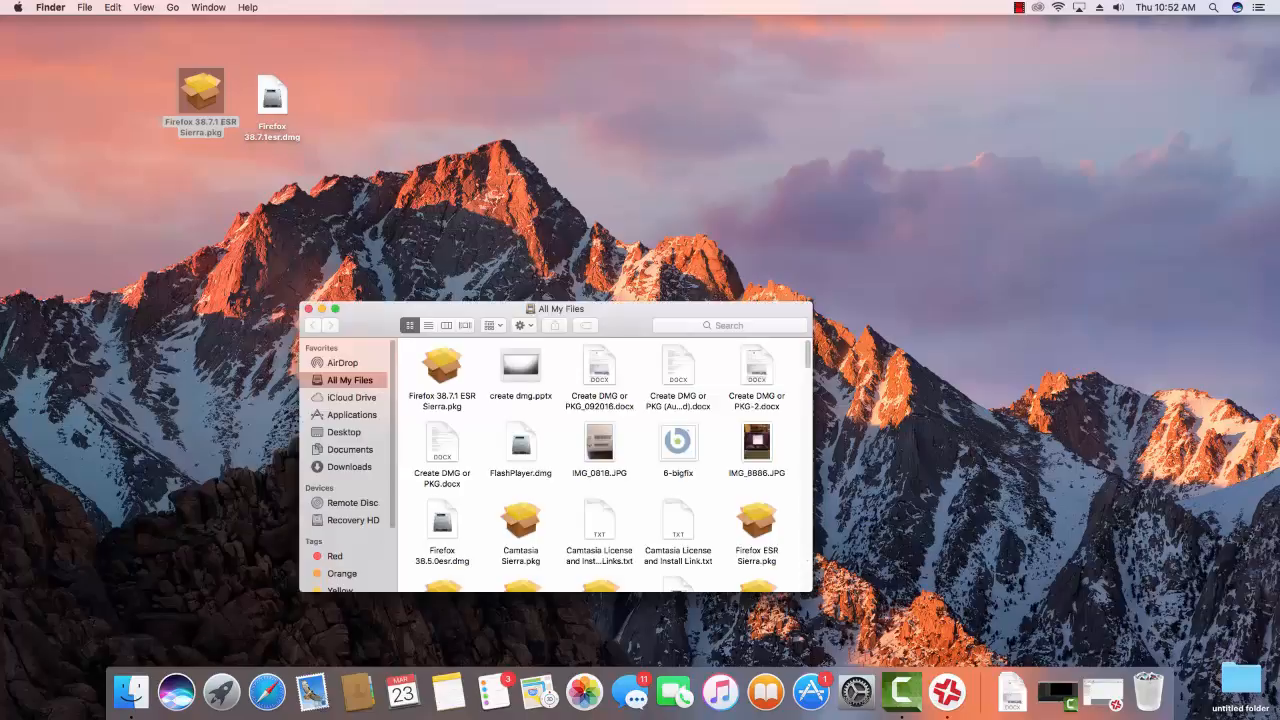